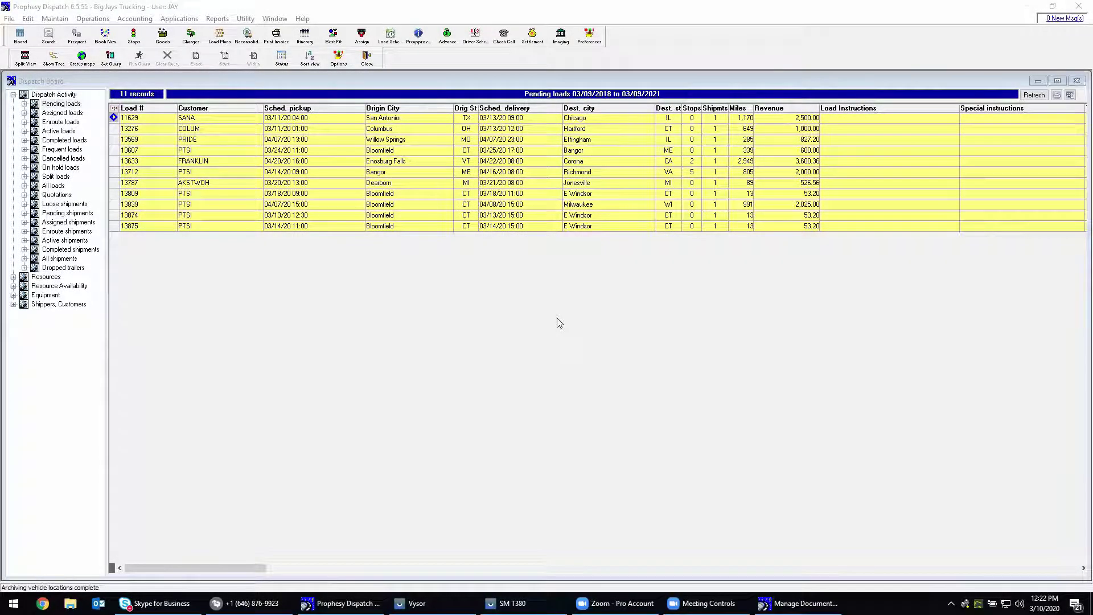
# Start a new booking for customer PTSI, Prophesy Transportation
pyautogui.click(558, 323)
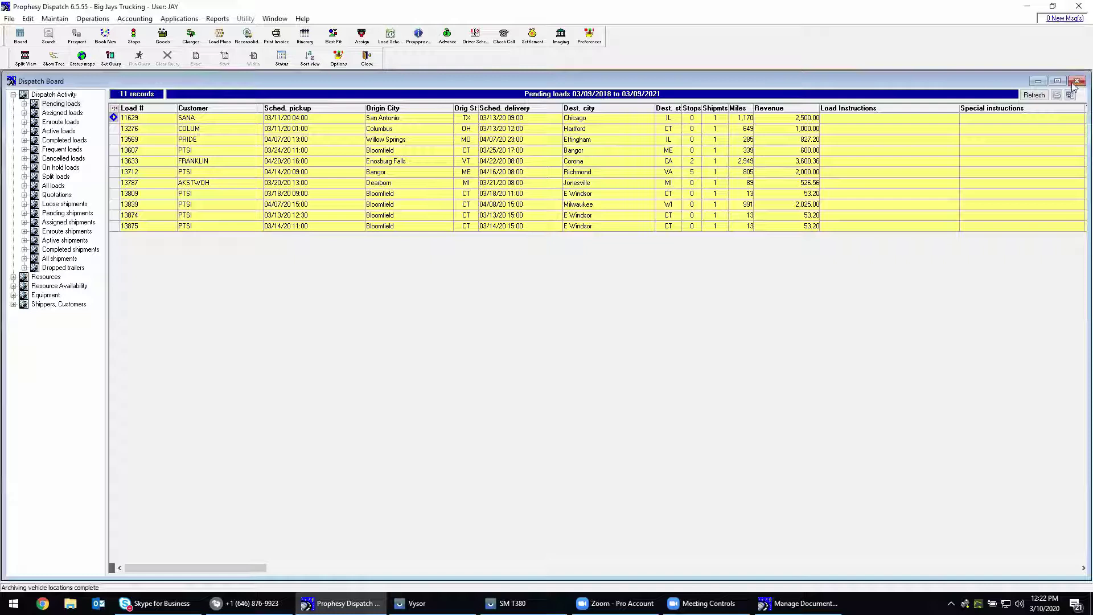
pyautogui.click(100, 39)
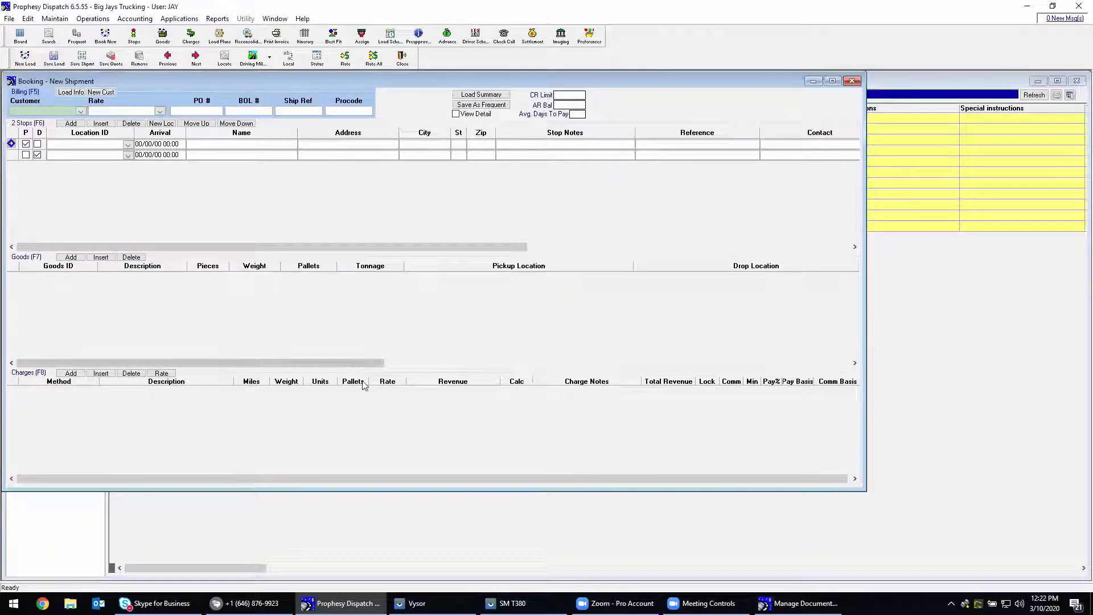
pyautogui.click(81, 111)
pyautogui.write('pro')
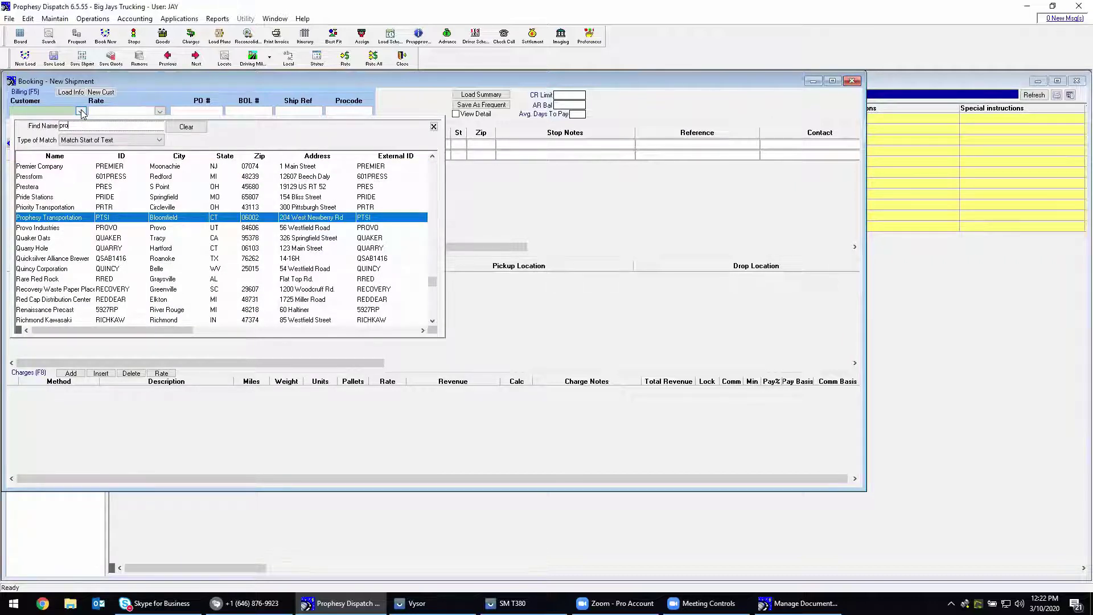
pyautogui.press('Return')
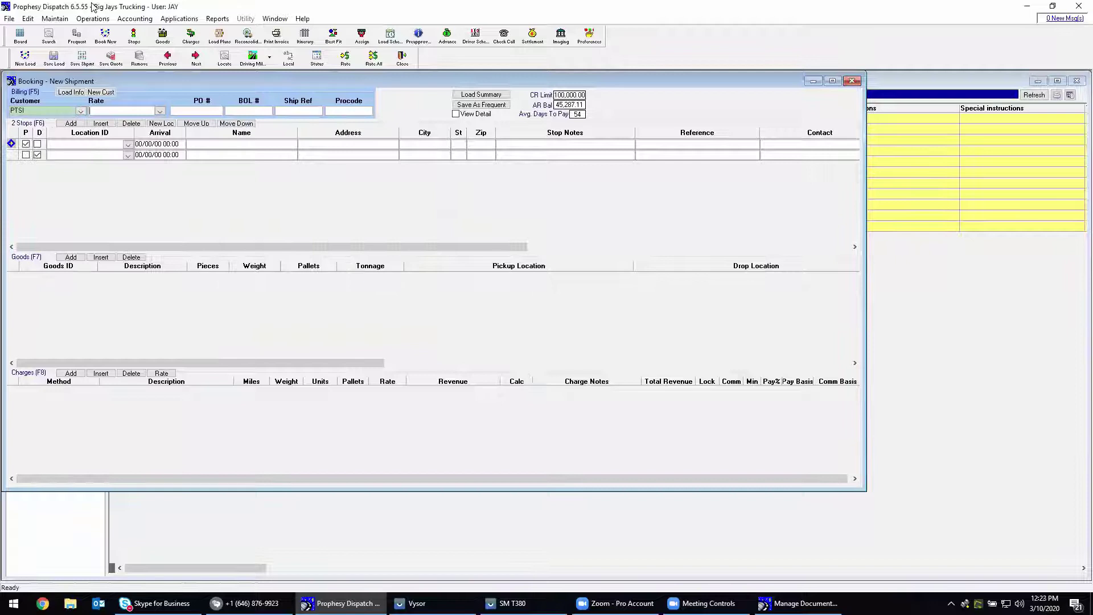
# Set stop 1 to PTSI in Bloomfield and stop 2 to Milwaukee Company
pyautogui.click(128, 147)
pyautogui.click(128, 147)
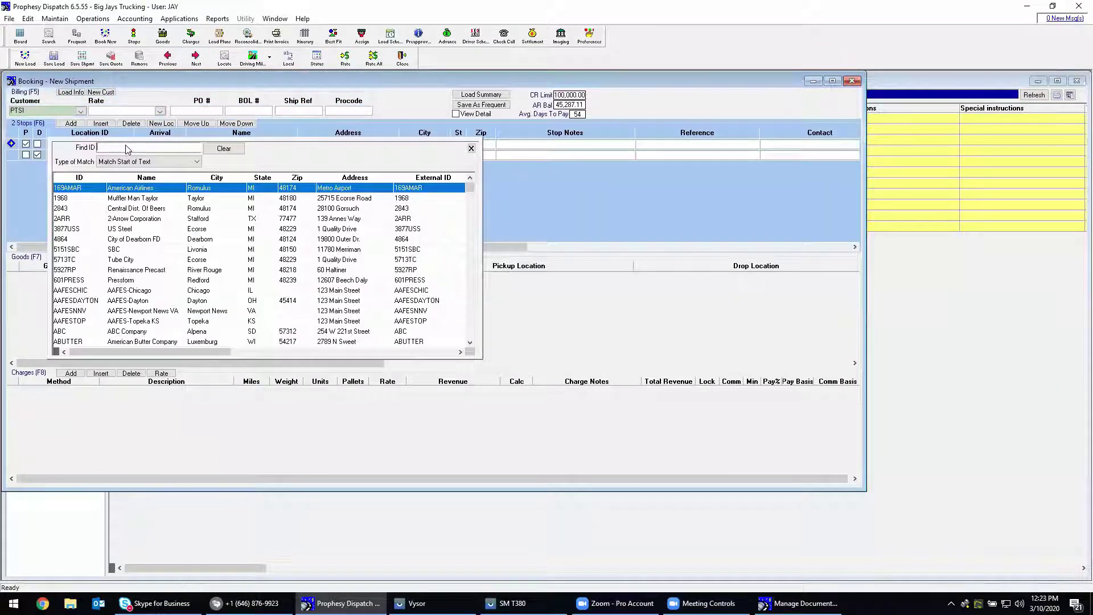
pyautogui.write('pro')
pyautogui.press('Down')
pyautogui.press('Down')
pyautogui.press('Down')
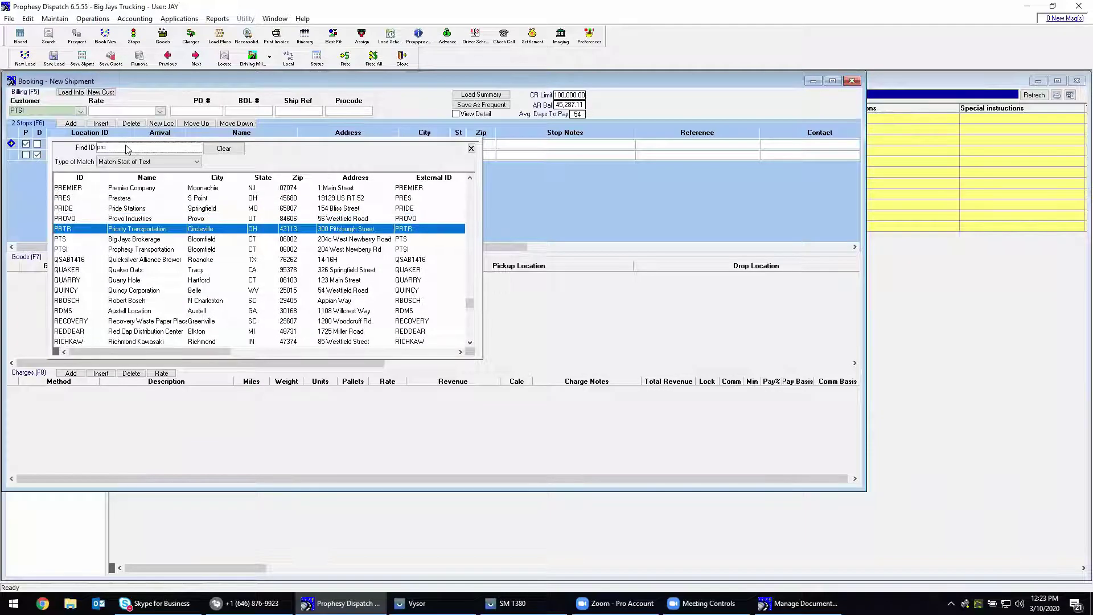
pyautogui.press('Return')
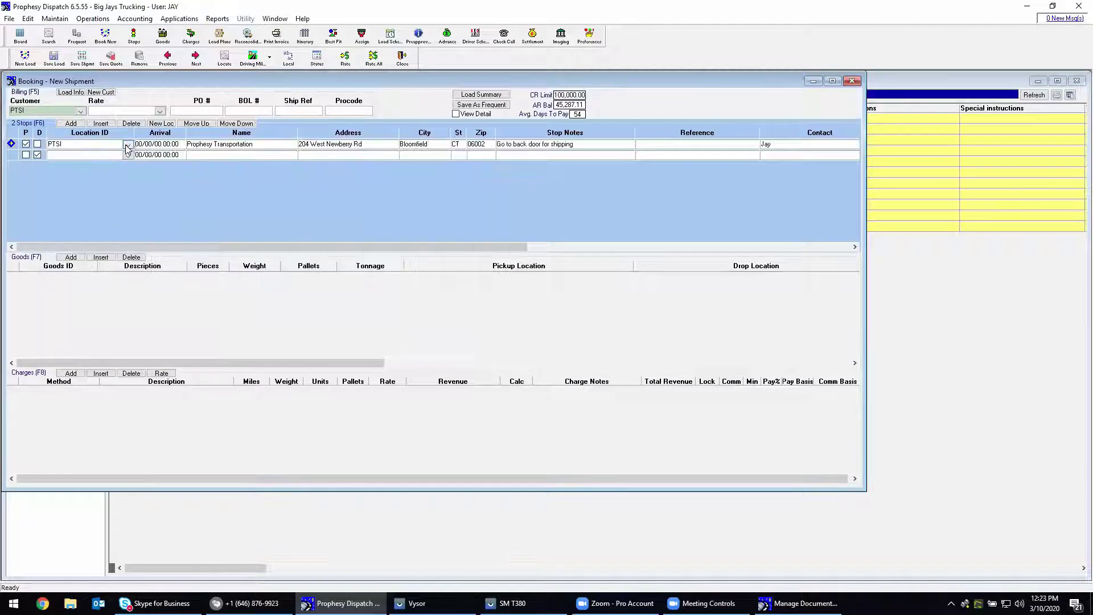
pyautogui.click(129, 157)
pyautogui.write('milwa')
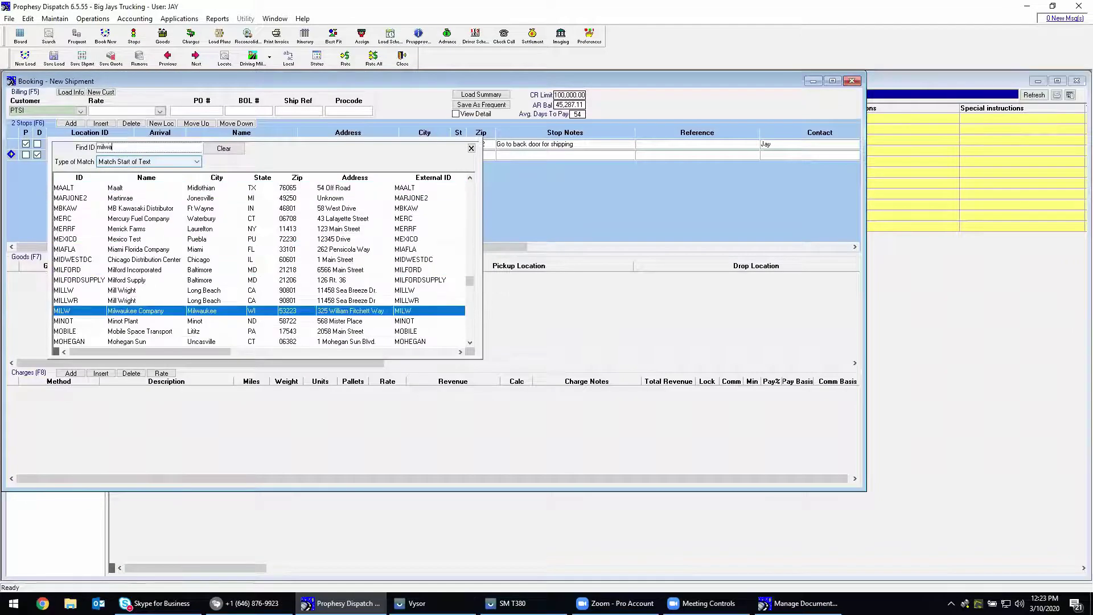
pyautogui.press('Return')
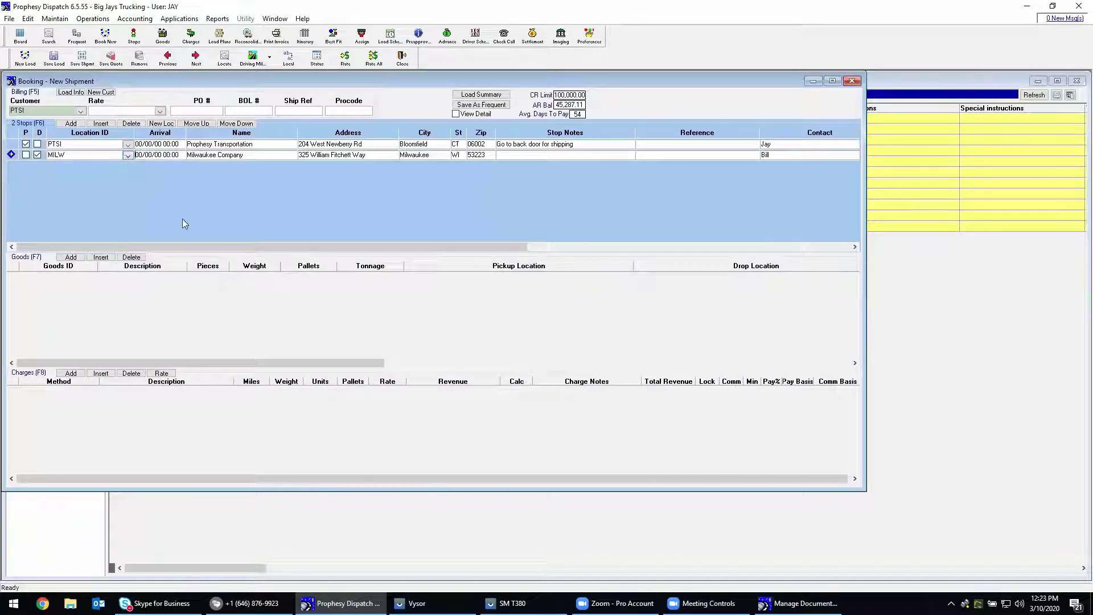
# Enter a 12:30 arrival time for the pickup stop
pyautogui.click(422, 142)
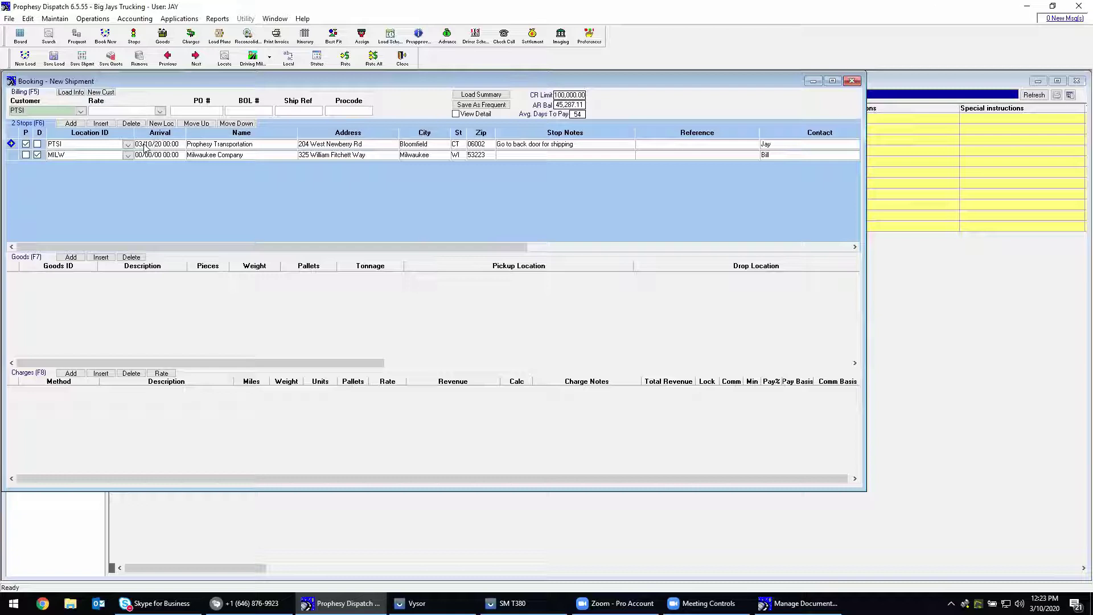
pyautogui.write('1230')
pyautogui.press('Down')
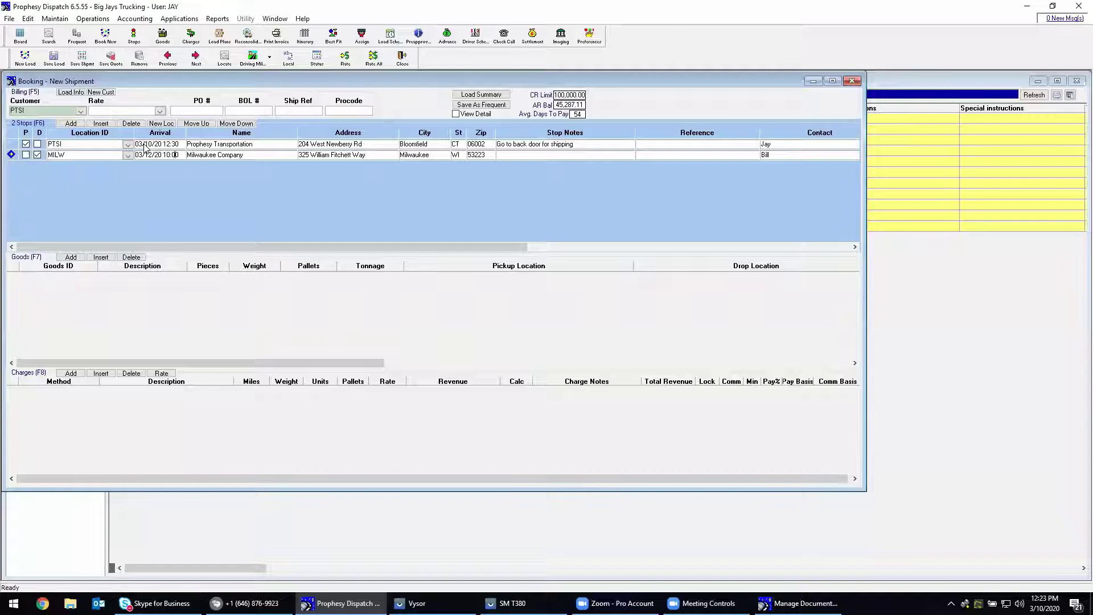
# Add a goods line for FAK, Freight All Kinds
pyautogui.click(220, 149)
pyautogui.click(220, 159)
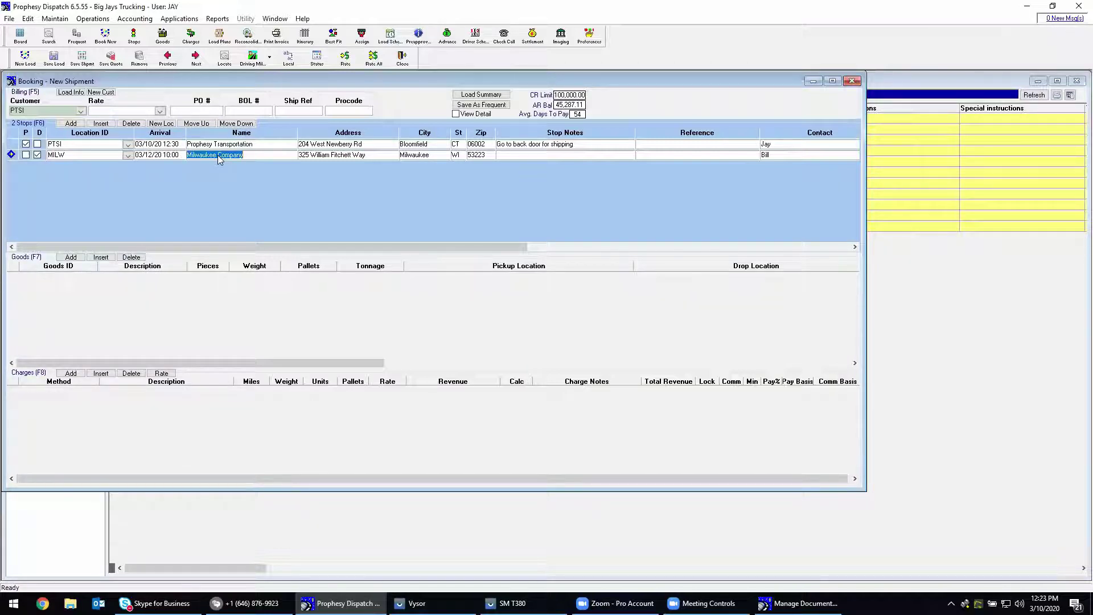
pyautogui.click(186, 296)
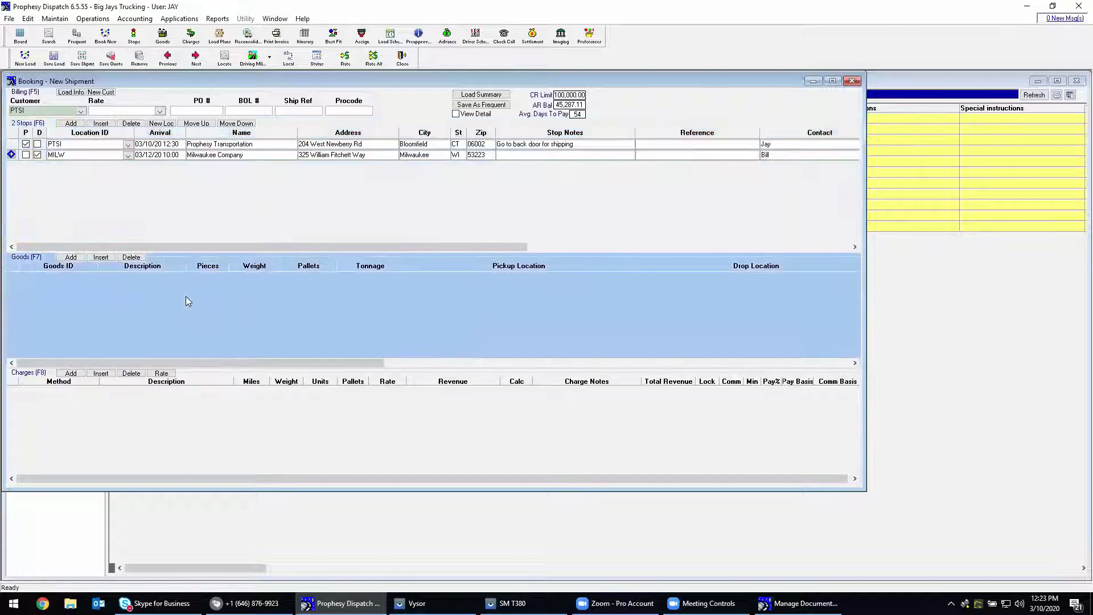
pyautogui.click(73, 261)
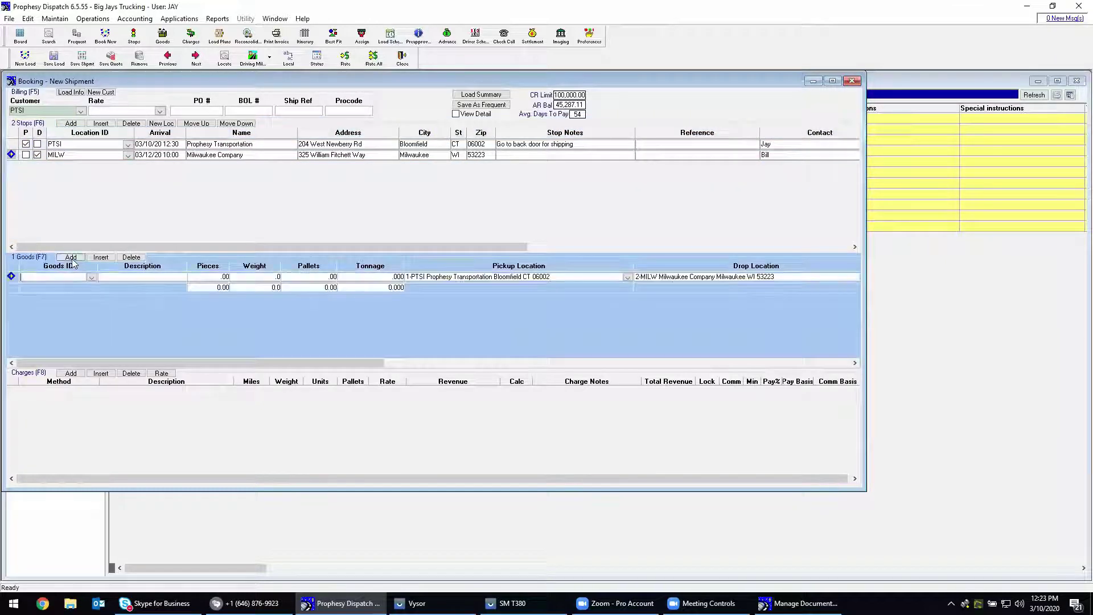
pyautogui.write('F')
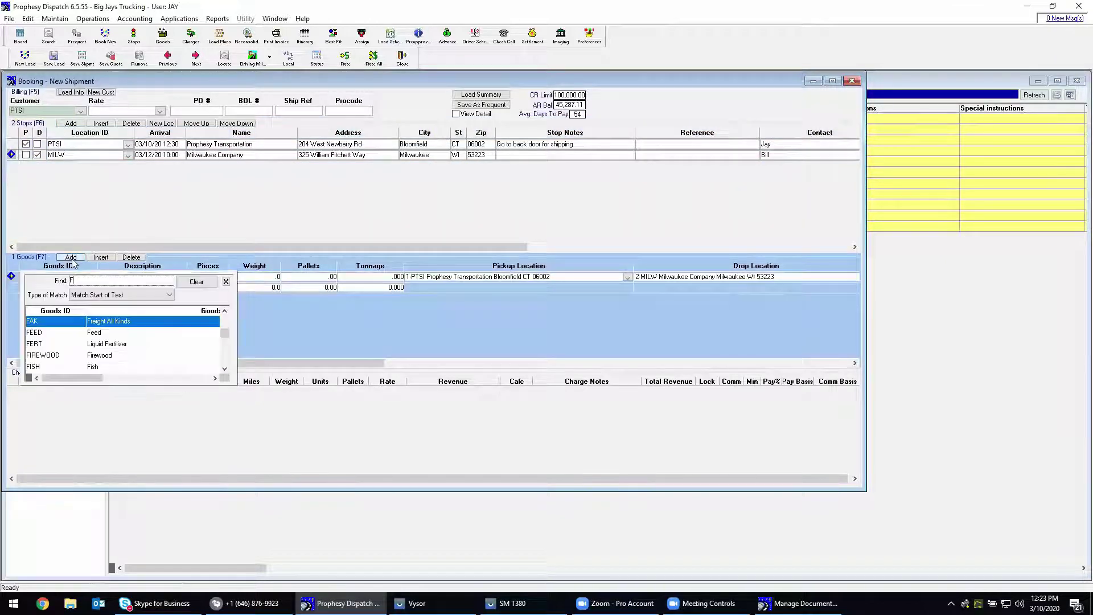
pyautogui.doubleClick(106, 324)
# Enter 40,000 pieces, 38,000 weight and 24 pallets on the goods line
pyautogui.click(200, 278)
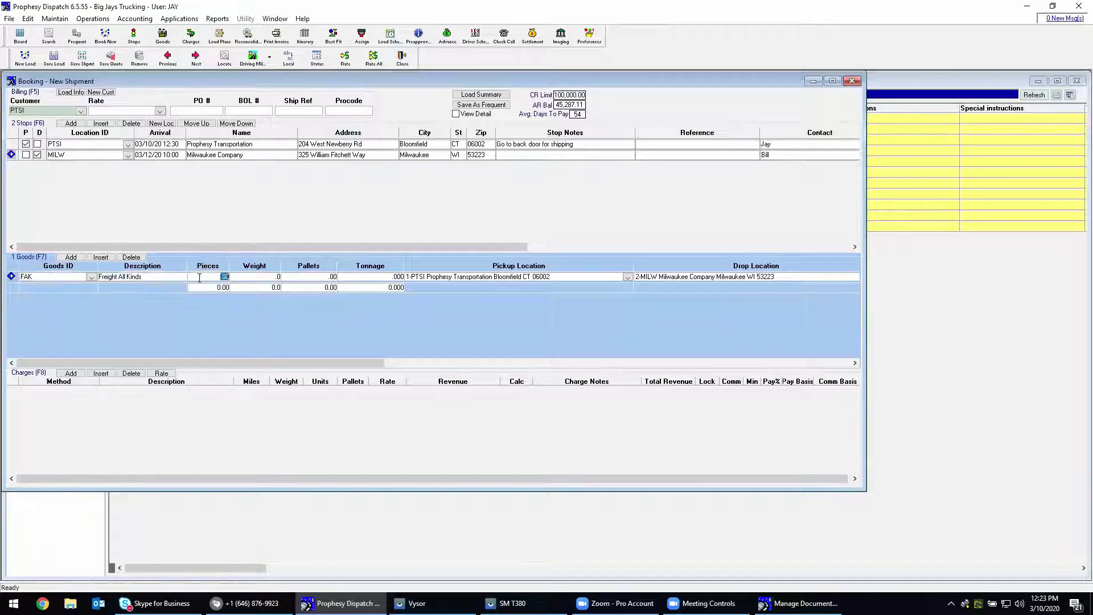
pyautogui.write('4000')
pyautogui.press('Tab')
pyautogui.write('38,000')
pyautogui.press('Tab')
pyautogui.write('24')
pyautogui.press('Tab')
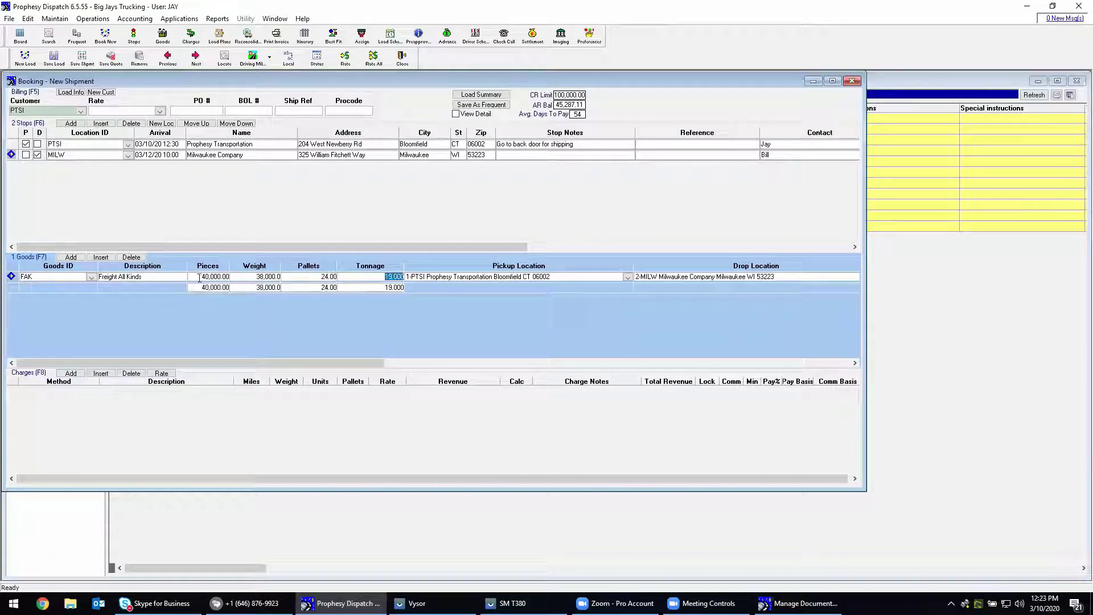
# Rate the shipment at $1,500 flat plus $495 fuel surcharge and save it as a load
pyautogui.click(188, 440)
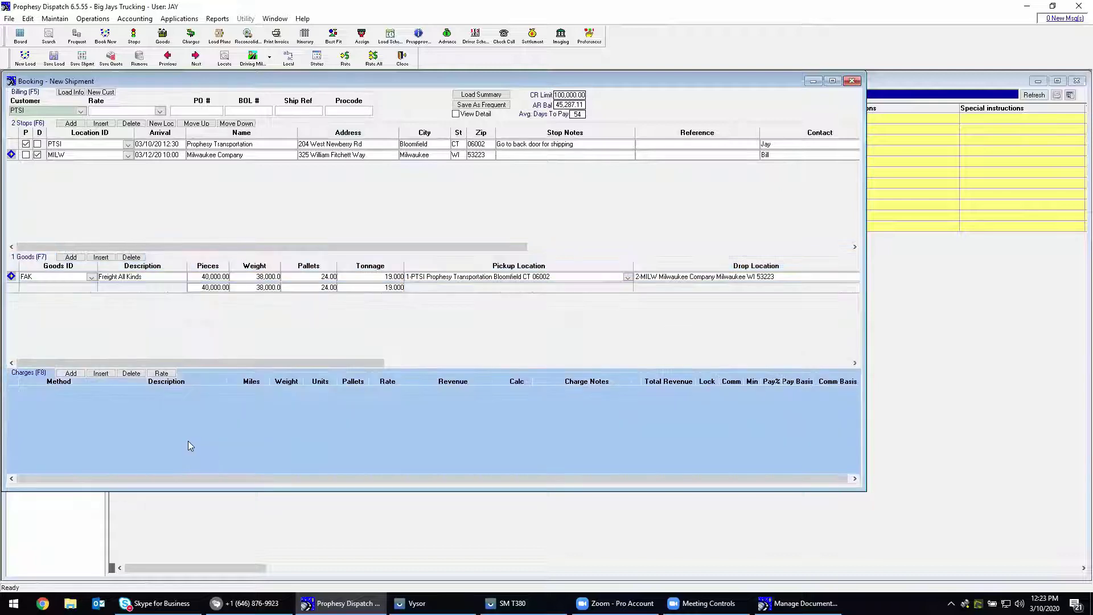
pyautogui.click(346, 59)
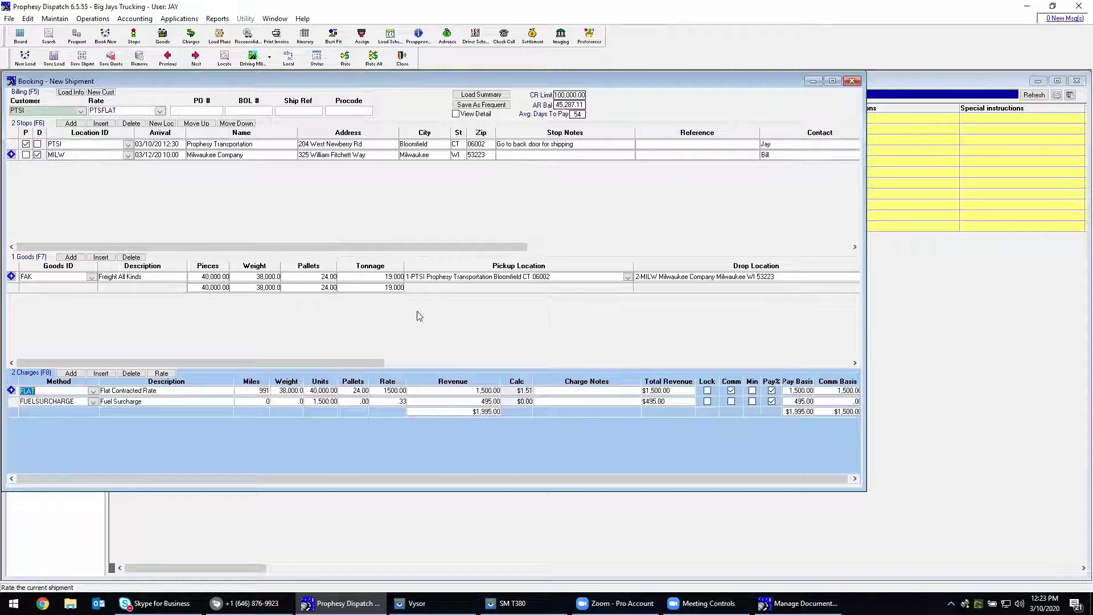
pyautogui.click(451, 391)
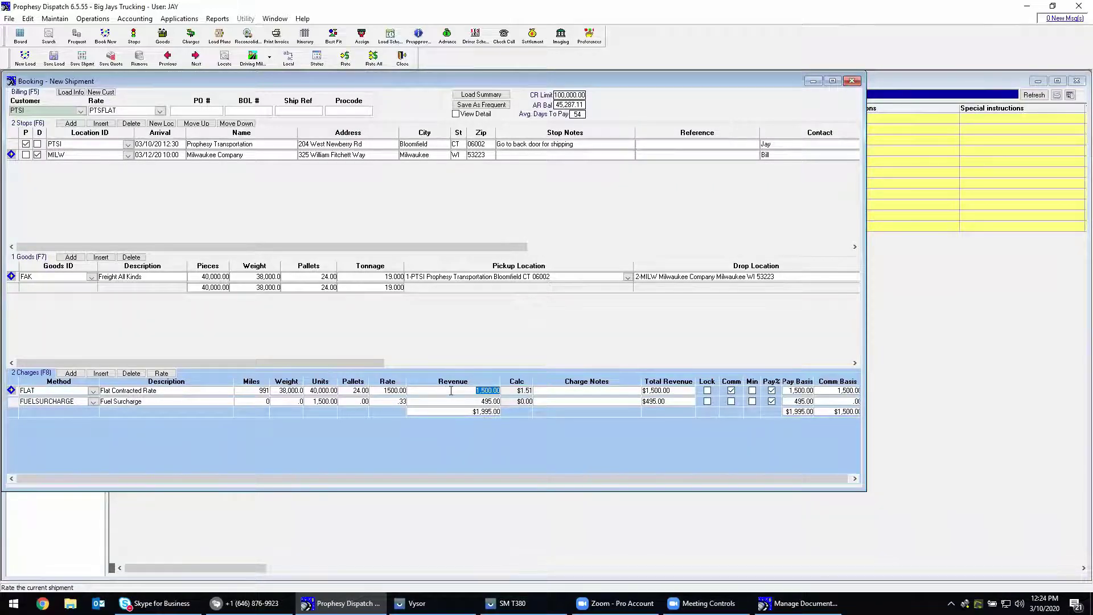
pyautogui.click(455, 402)
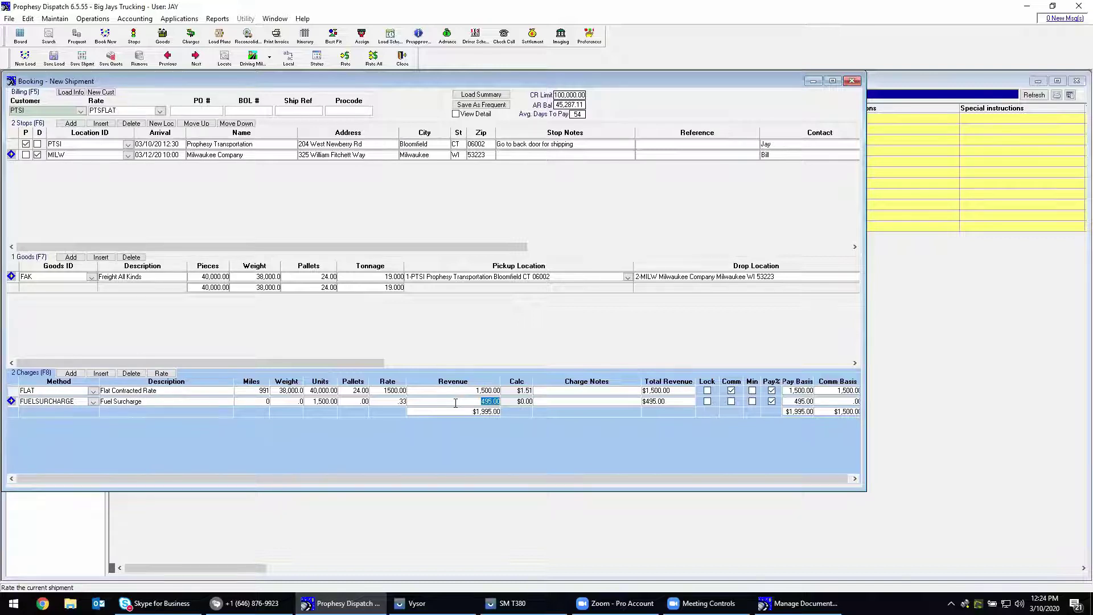
pyautogui.click(400, 402)
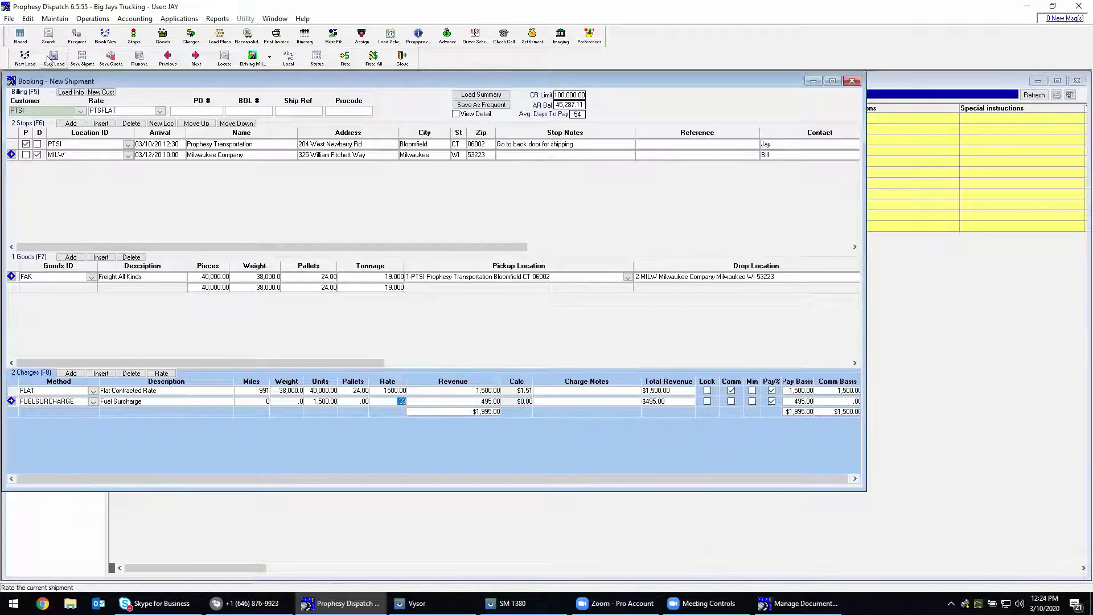
pyautogui.click(49, 59)
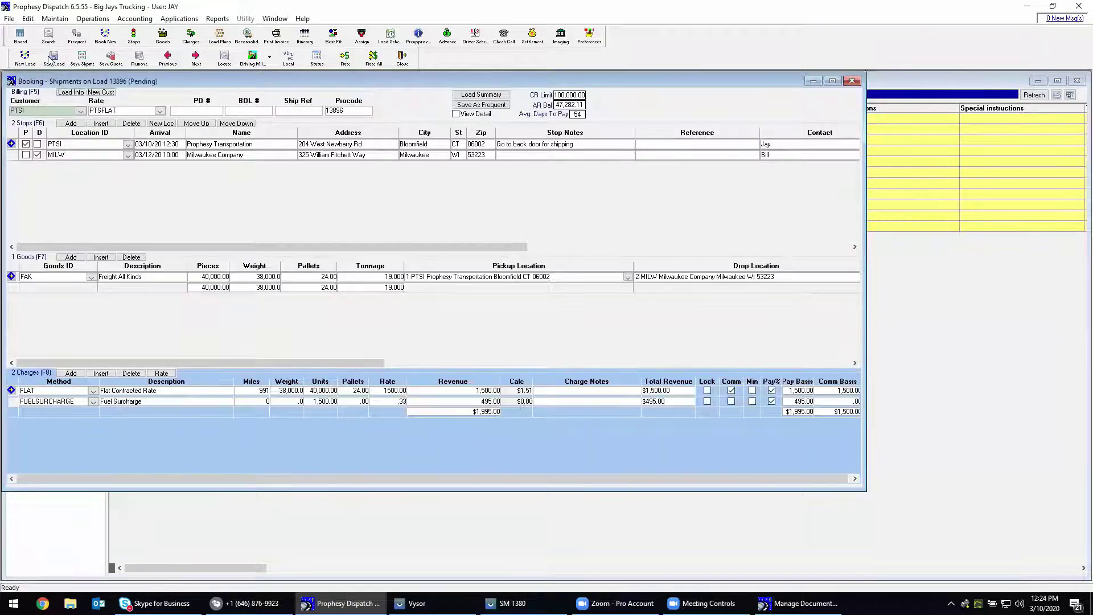
# Set load 13896's code to OTR Over-the-road with the note 'See Bob at the dock'
pyautogui.click(352, 109)
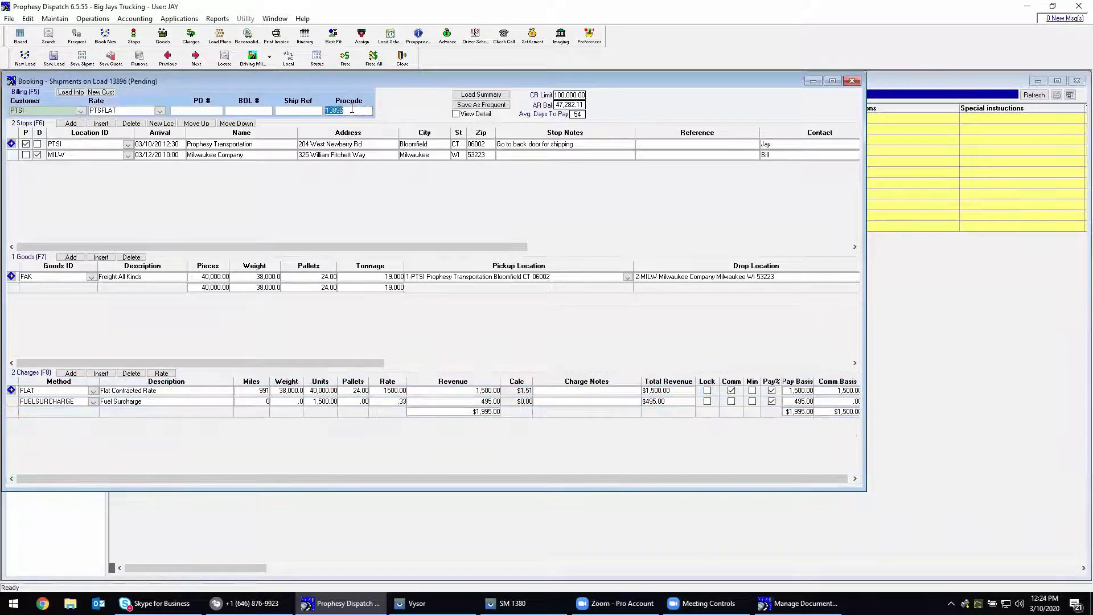
pyautogui.click(67, 93)
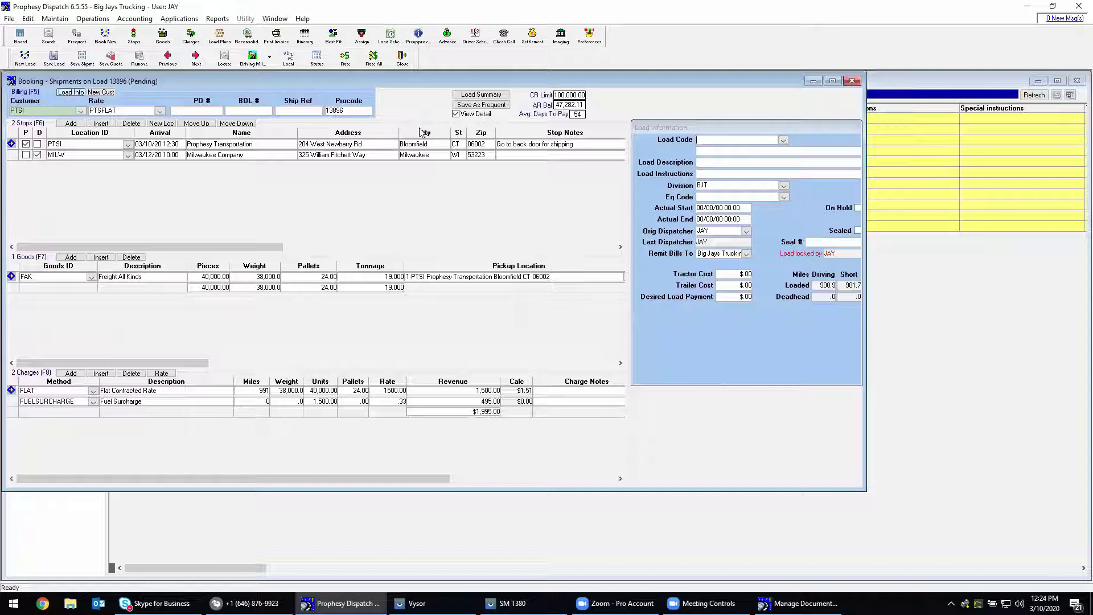
pyautogui.click(785, 140)
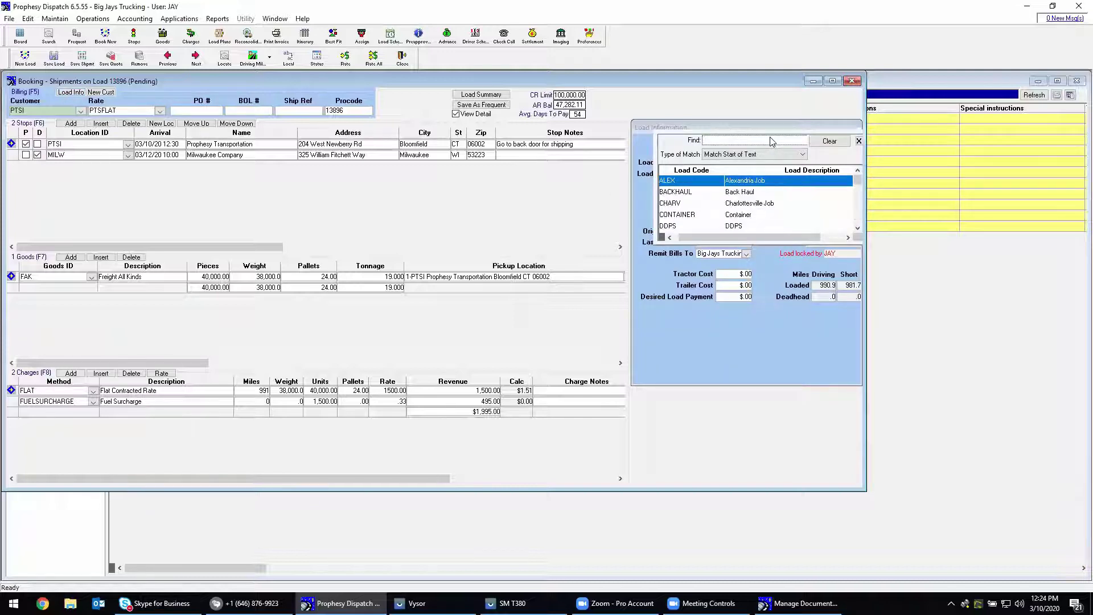
pyautogui.write('ot')
pyautogui.press('Return')
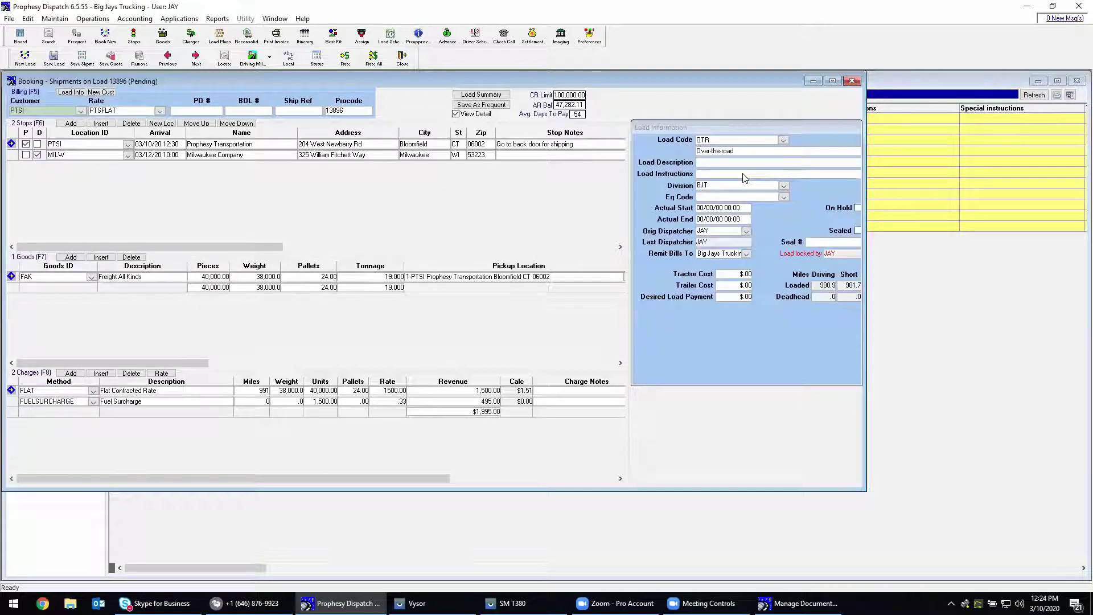
pyautogui.write('See Bob at the dock')
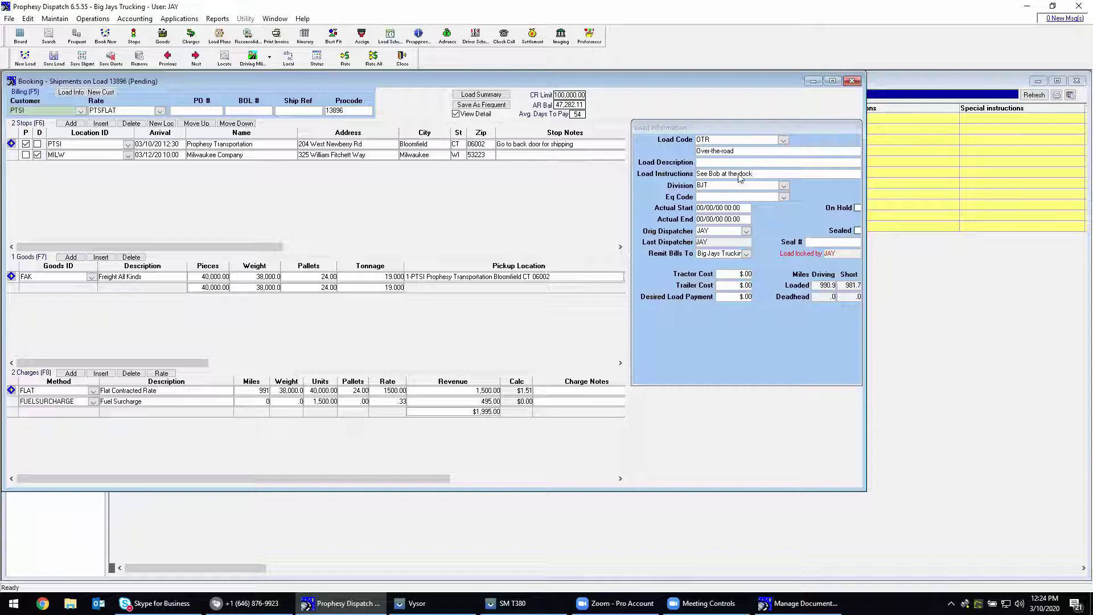
pyautogui.click(467, 114)
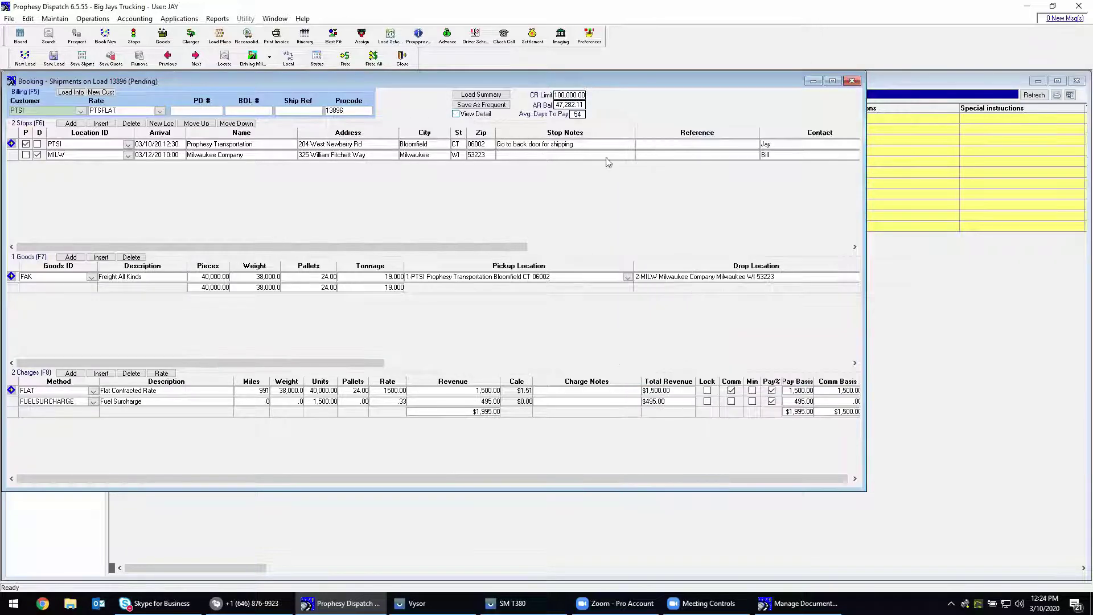
# Enter reference 25418 on the PTSI pickup stop and save load 13896
pyautogui.click(677, 146)
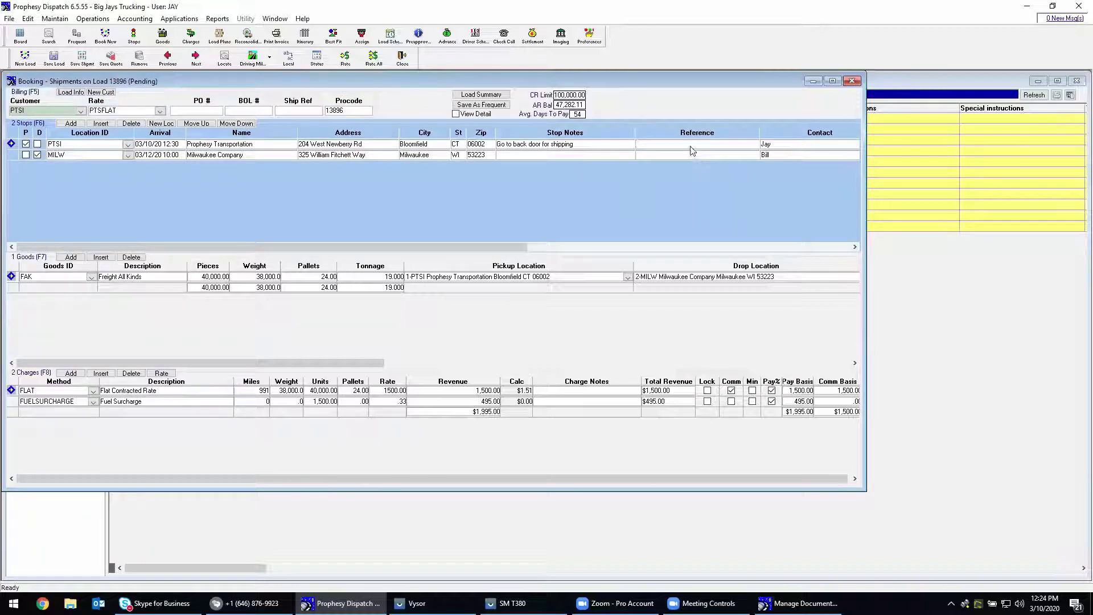
pyautogui.write('25418')
pyautogui.click(54, 58)
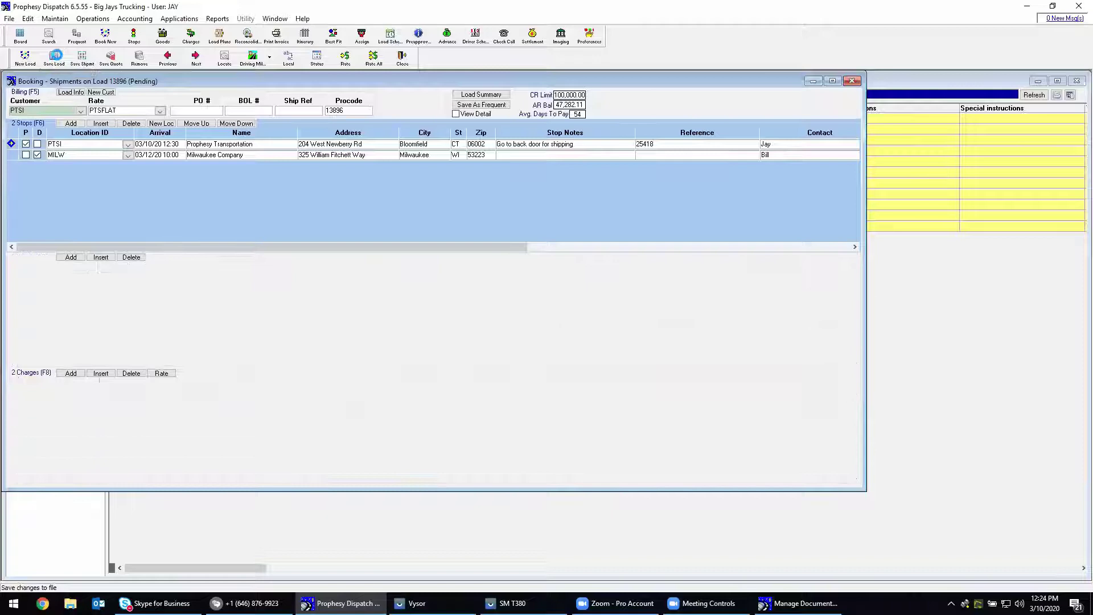
# Close the booking and list pending loads in the Load Scheduler over 3 days
pyautogui.click(403, 59)
pyautogui.click(390, 35)
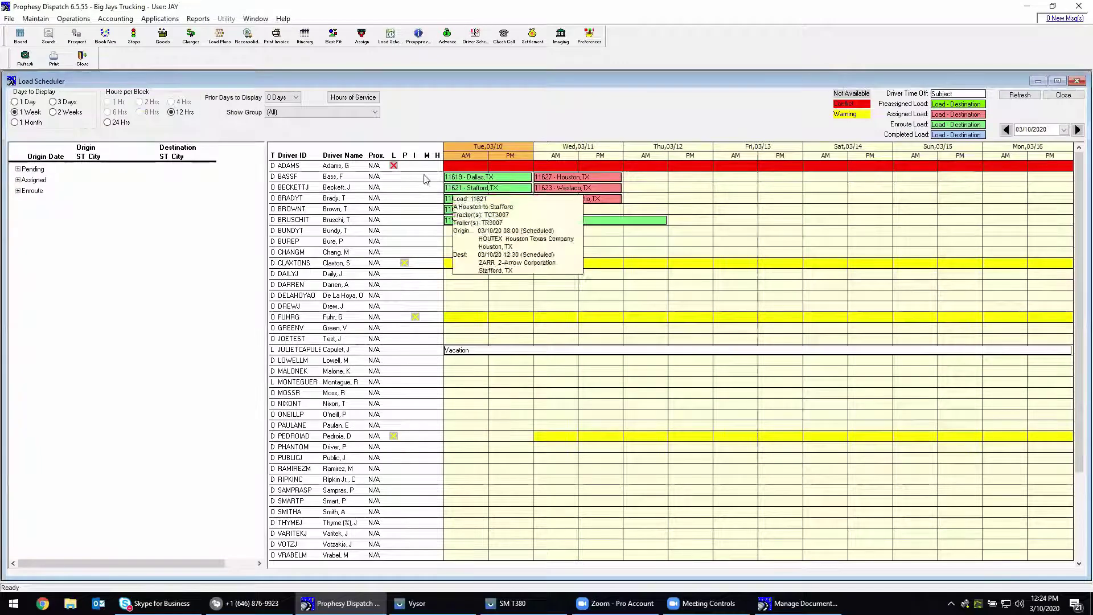
pyautogui.click(18, 170)
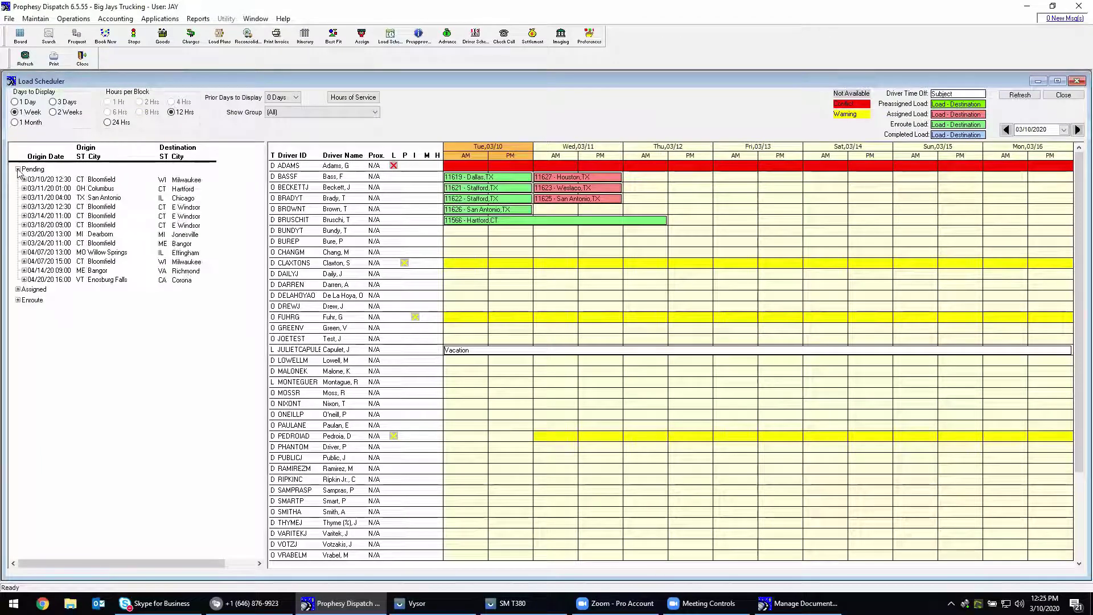
pyautogui.click(62, 102)
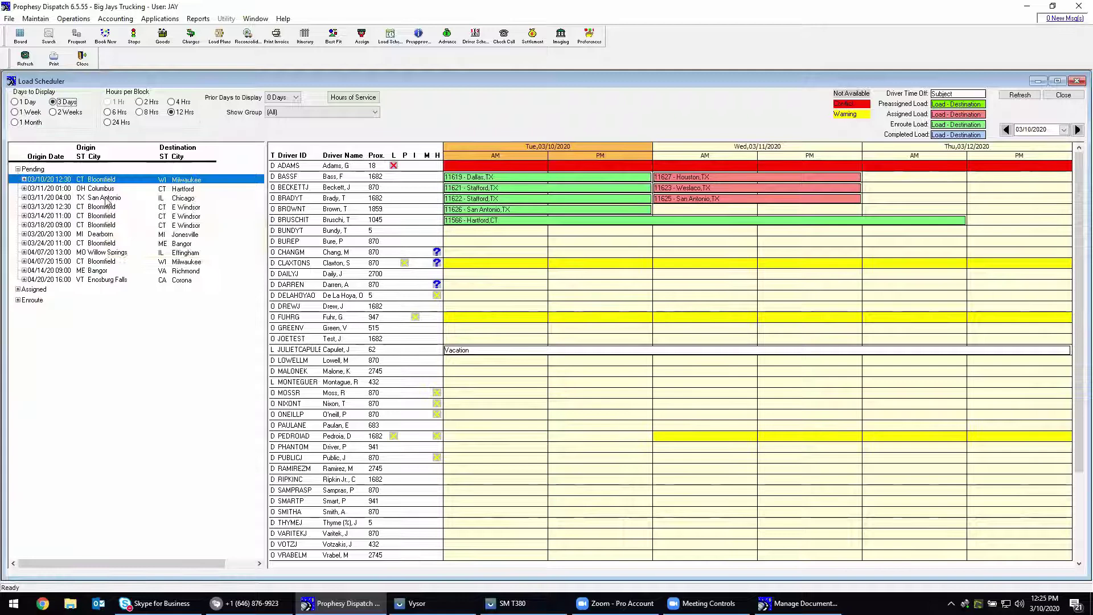
pyautogui.moveTo(110, 183)
pyautogui.moveTo(392, 168)
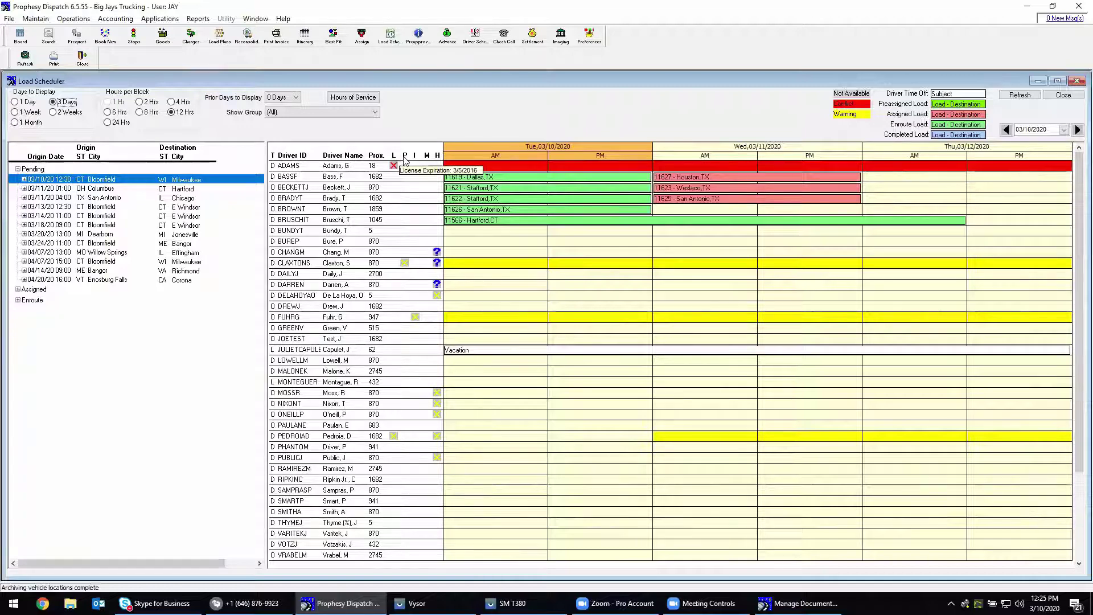
pyautogui.moveTo(406, 266)
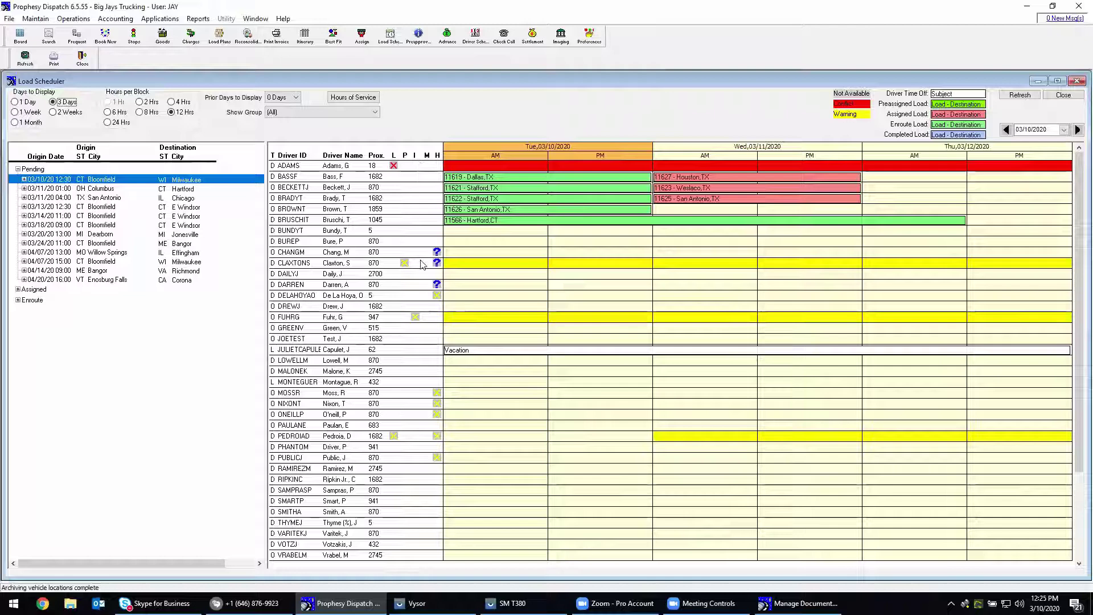
pyautogui.moveTo(414, 322)
pyautogui.moveTo(107, 193)
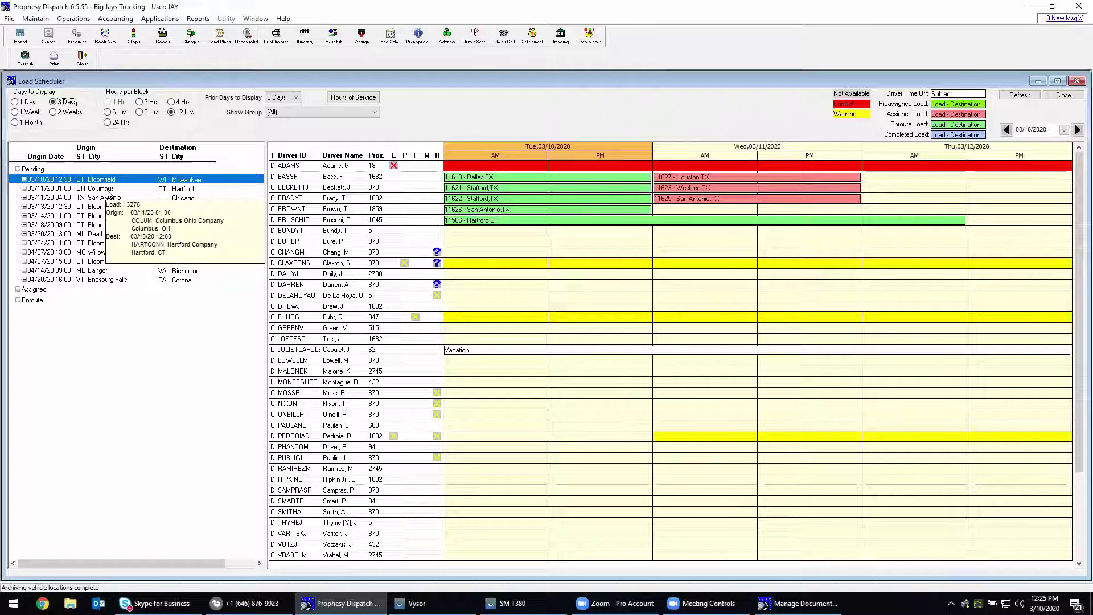
# Select the 03/11/20 Columbus OH to Hartford CT load and check drivers' hours of service
pyautogui.click(107, 191)
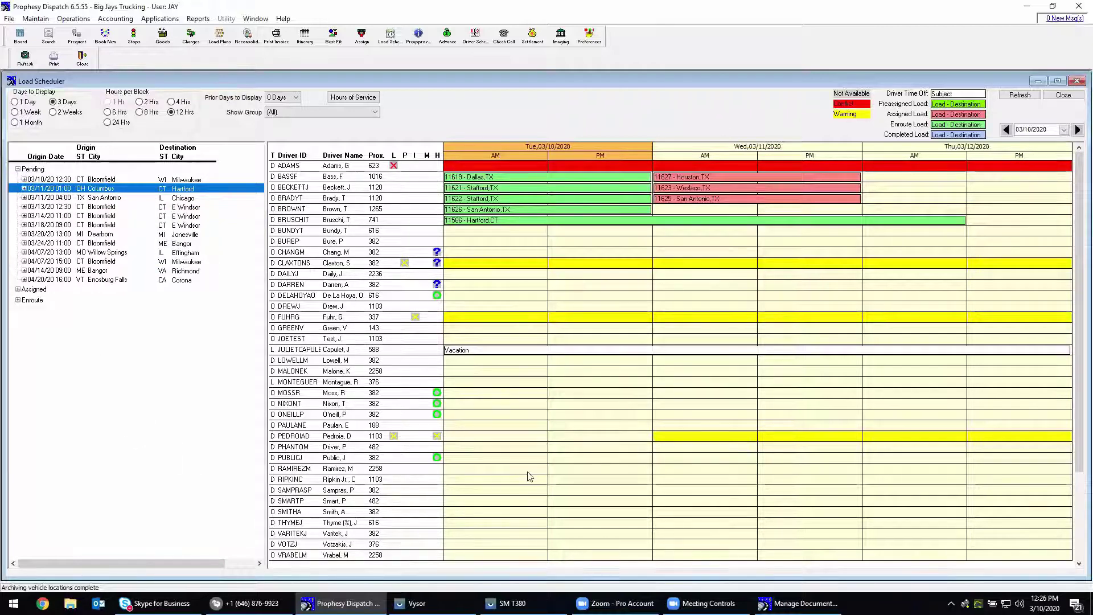
pyautogui.moveTo(436, 459)
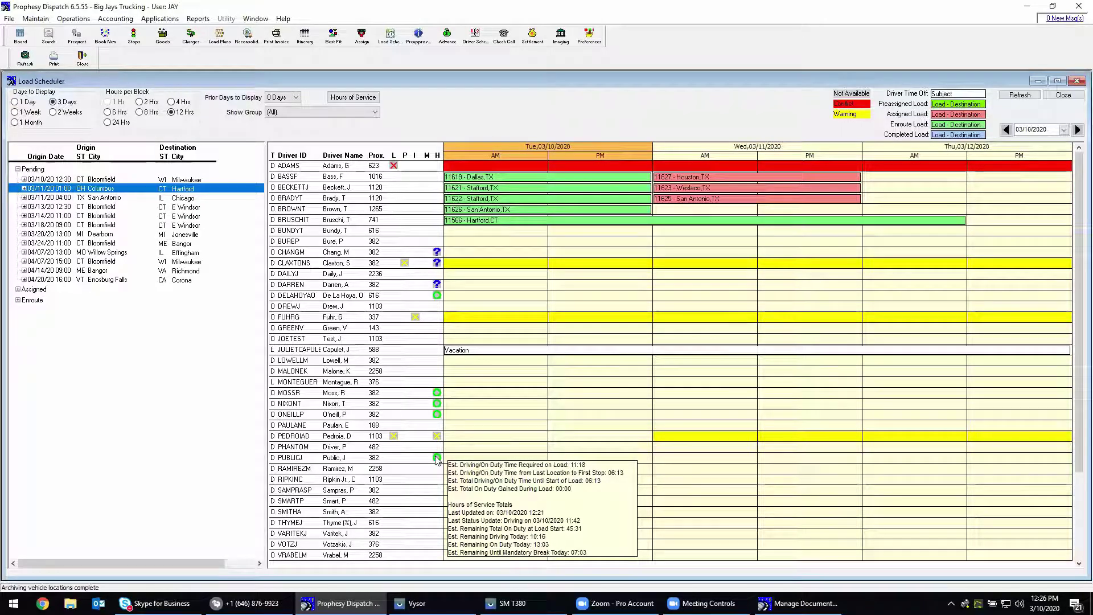
pyautogui.moveTo(436, 436)
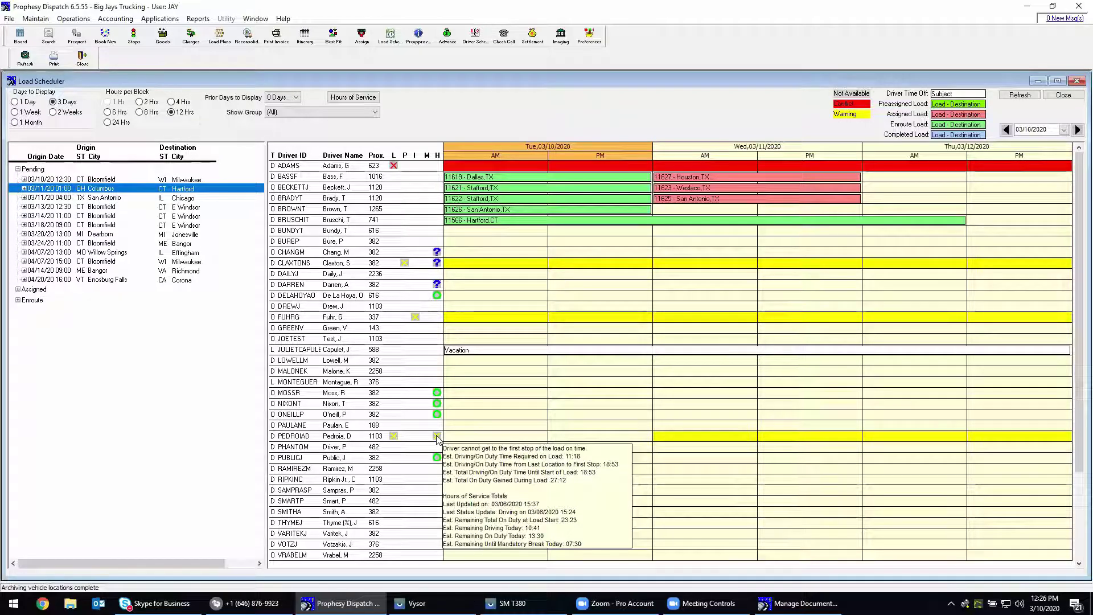
pyautogui.rightClick(308, 394)
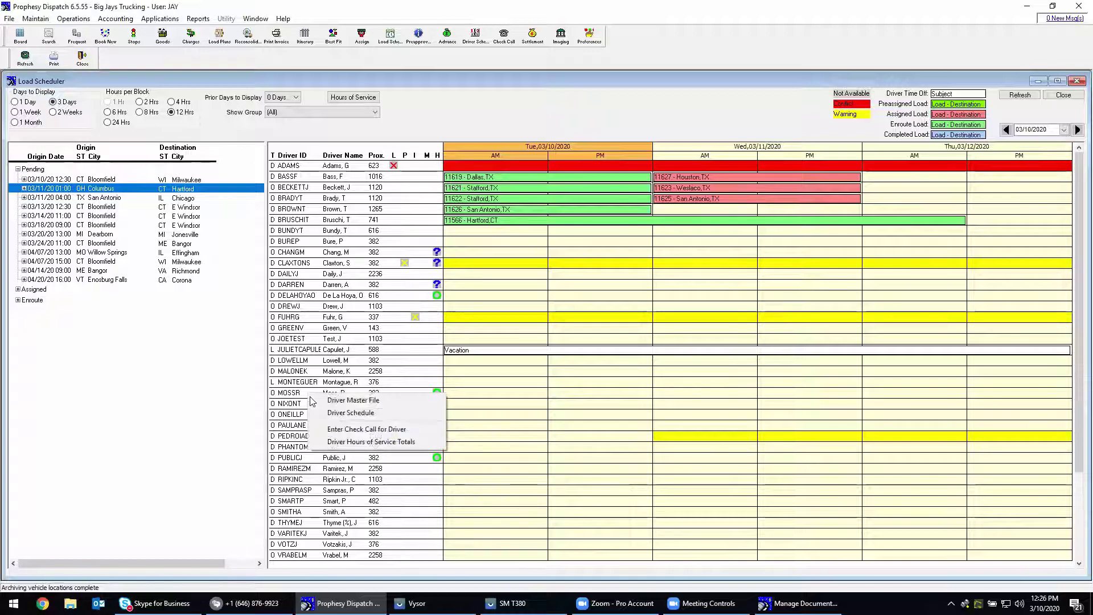
pyautogui.click(346, 442)
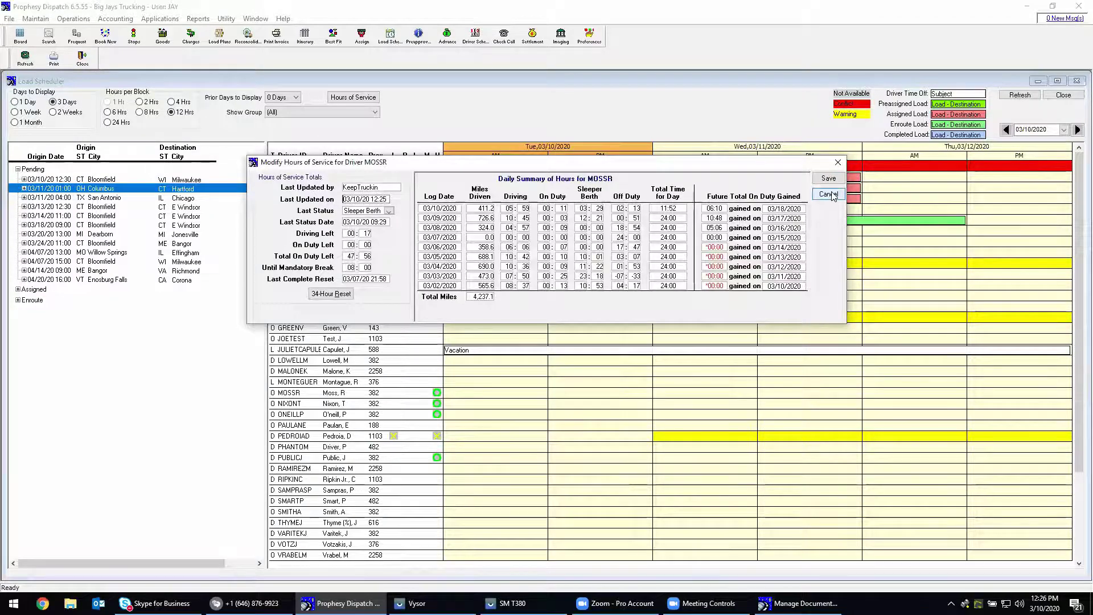
pyautogui.click(829, 195)
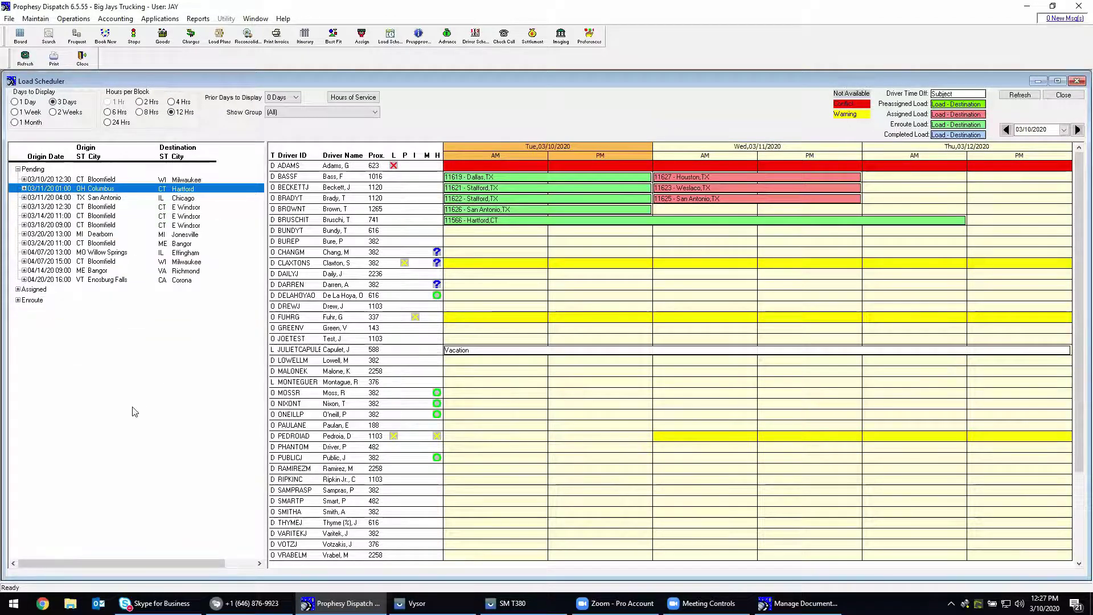
# Drag load 13896 onto the TCT1009 driver and accept the hours-of-service warning
pyautogui.click(117, 179)
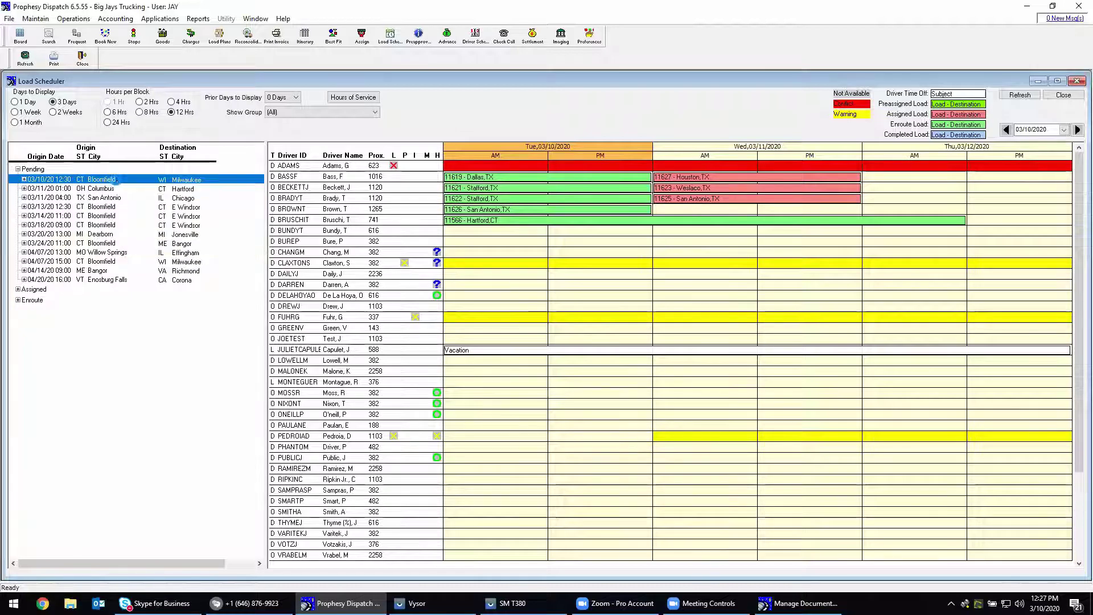
pyautogui.moveTo(120, 180); pyautogui.dragTo(339, 296)
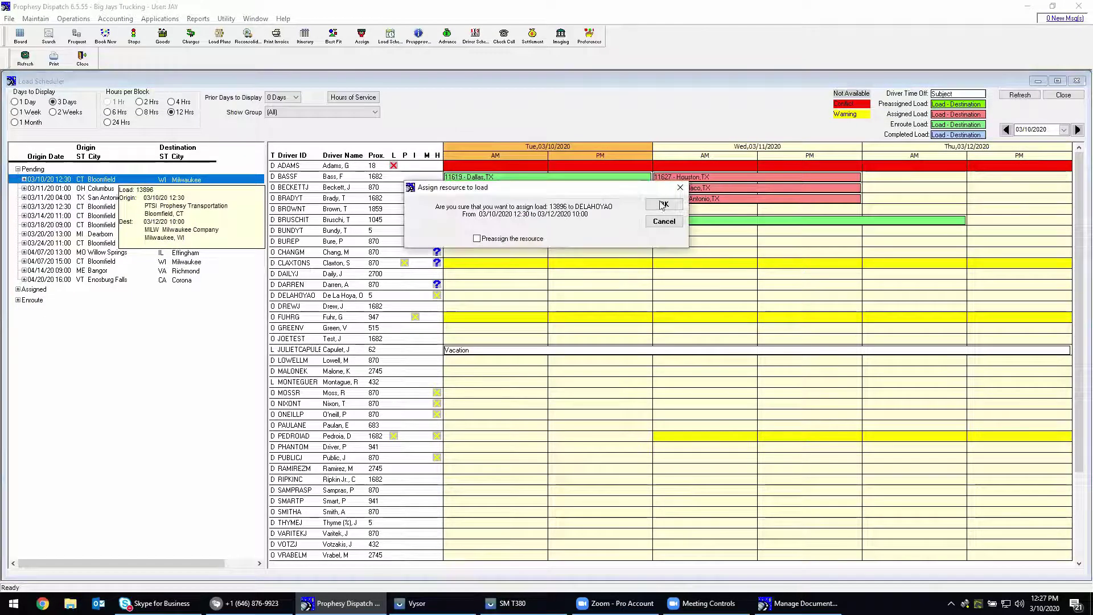
pyautogui.click(664, 204)
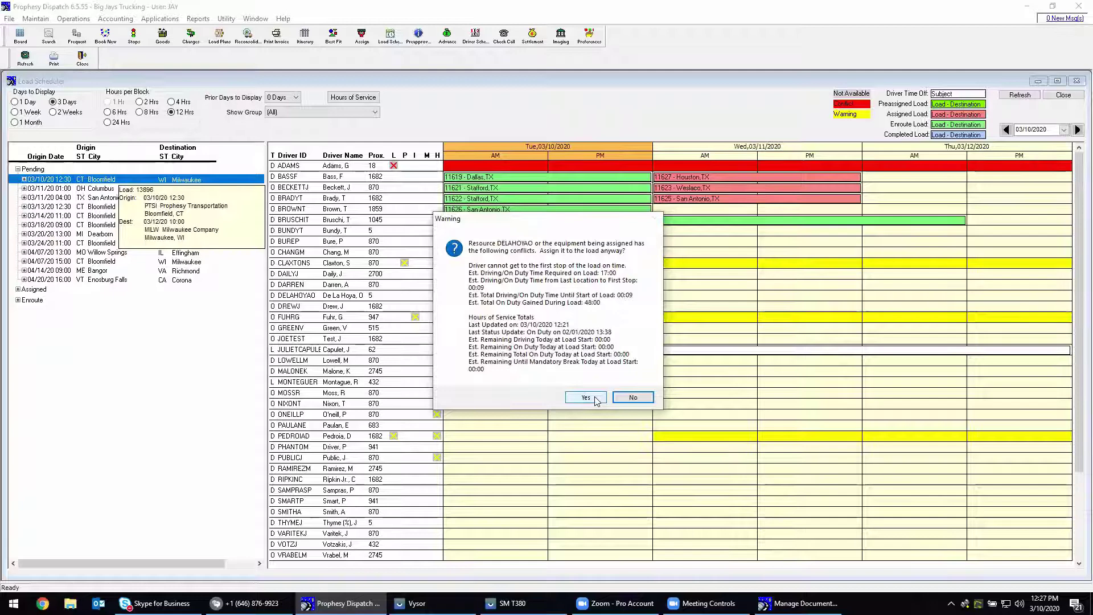
pyautogui.click(596, 400)
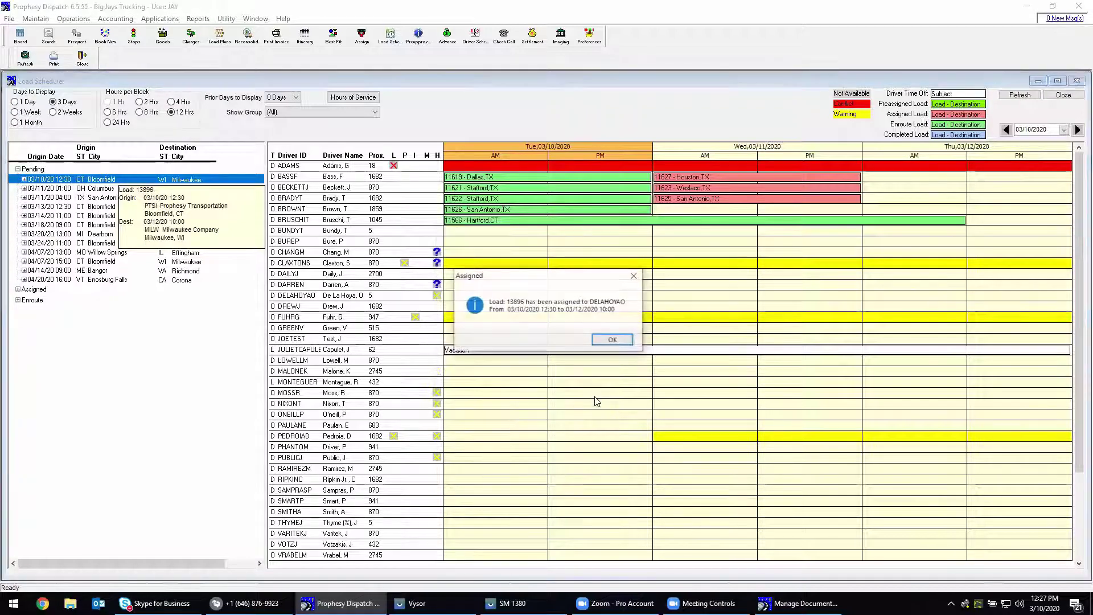
pyautogui.click(613, 339)
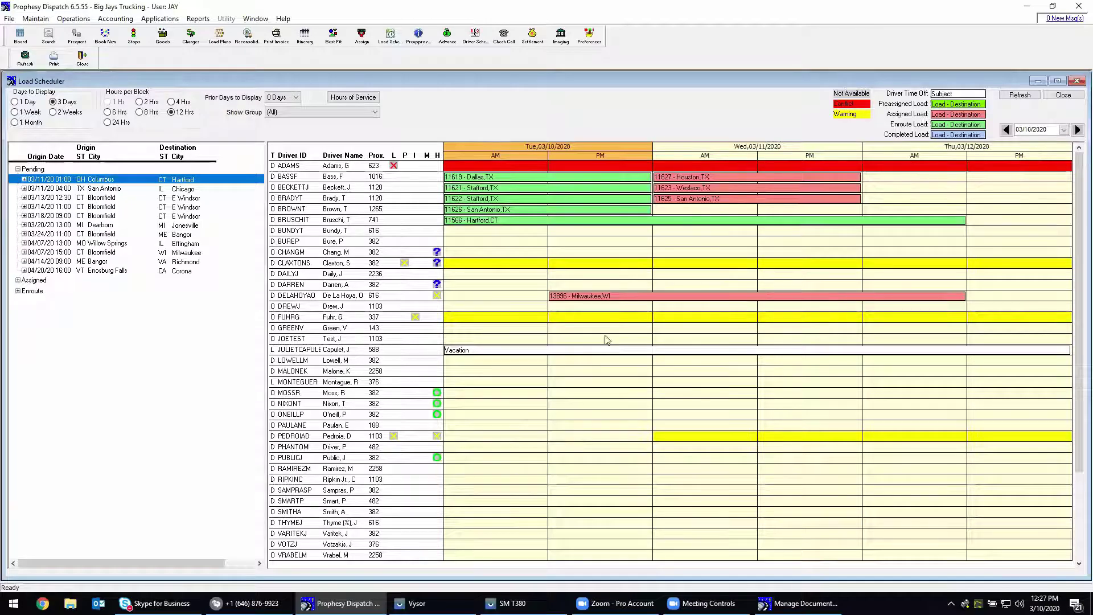
pyautogui.moveTo(596, 300)
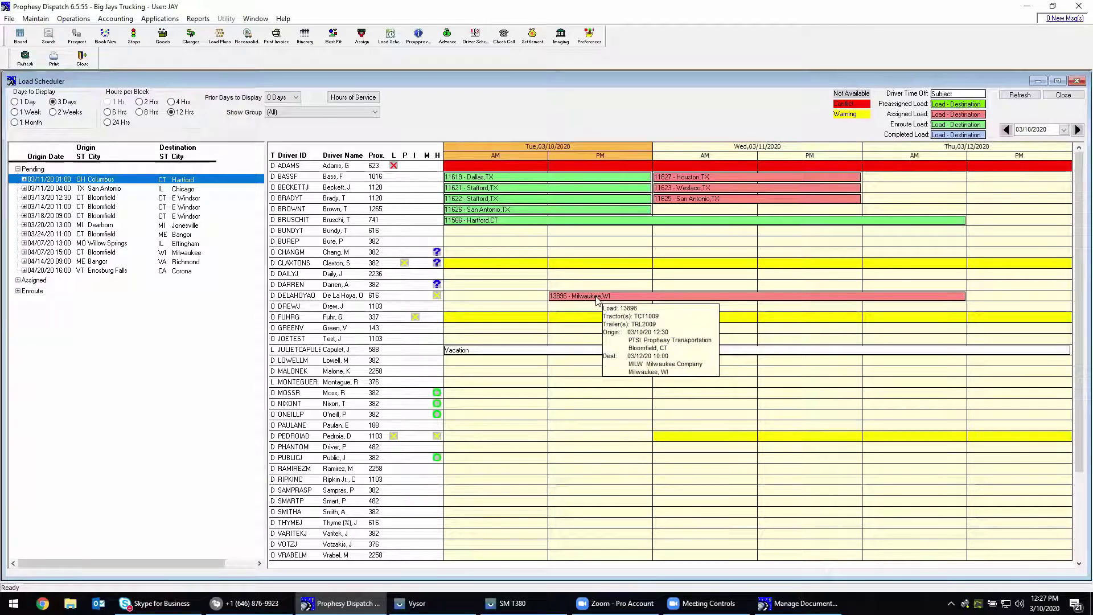
pyautogui.moveTo(596, 300); pyautogui.dragTo(349, 300)
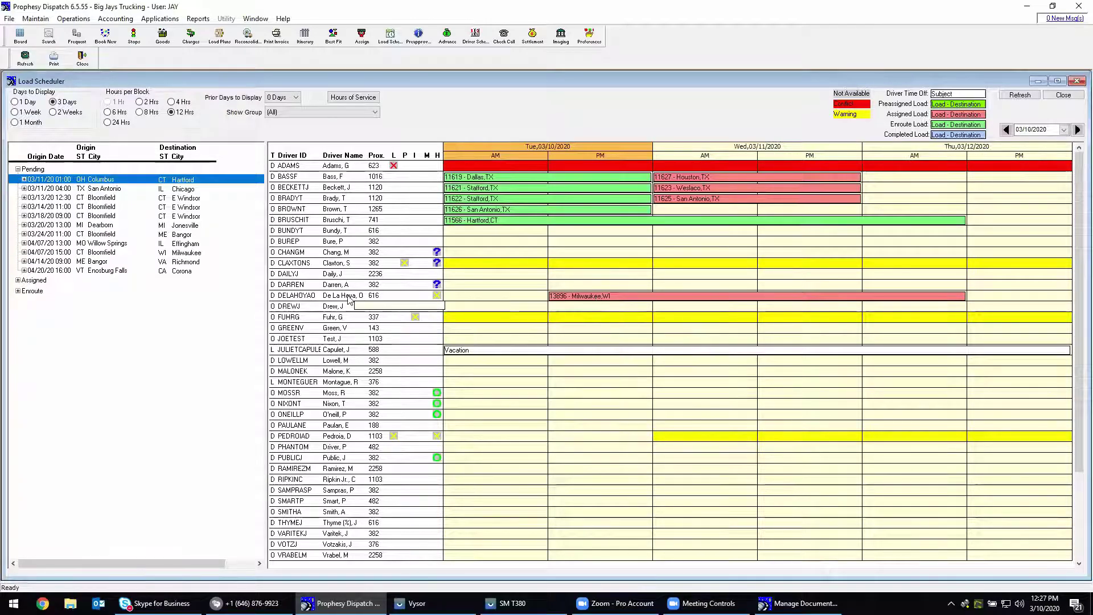
# Send the TCT1009 driver the message 'Please call home' from the mobile message center
pyautogui.click(1061, 95)
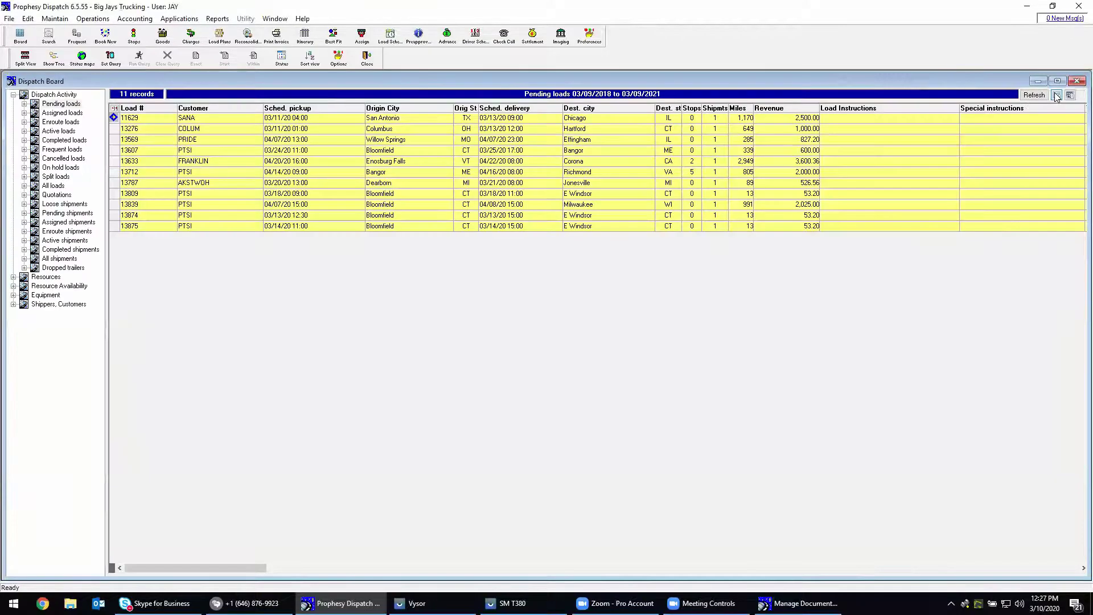
pyautogui.click(1069, 19)
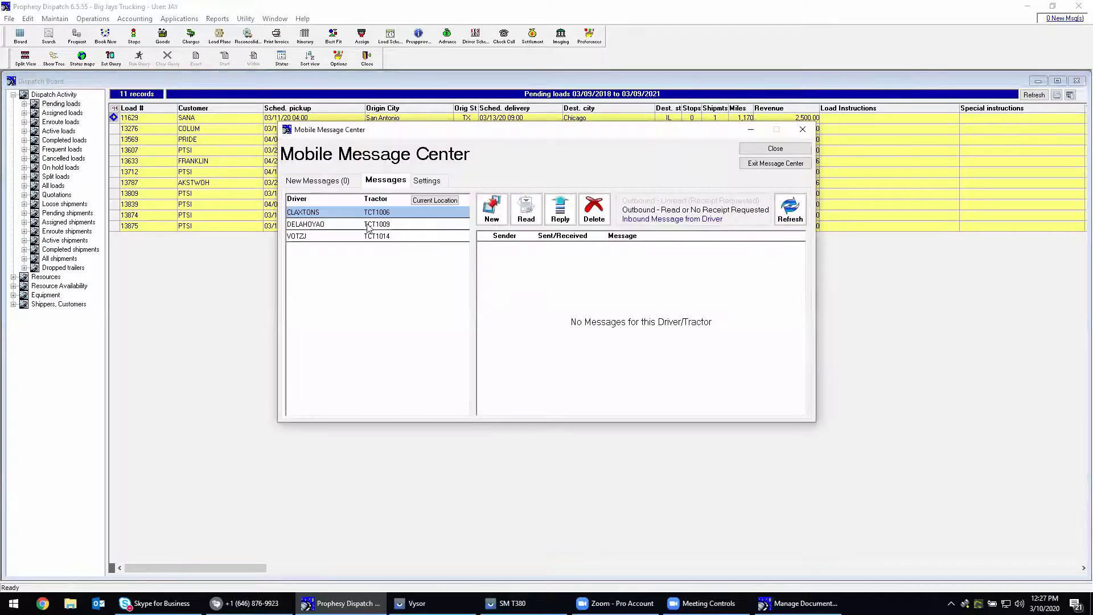
pyautogui.click(369, 226)
pyautogui.doubleClick(369, 225)
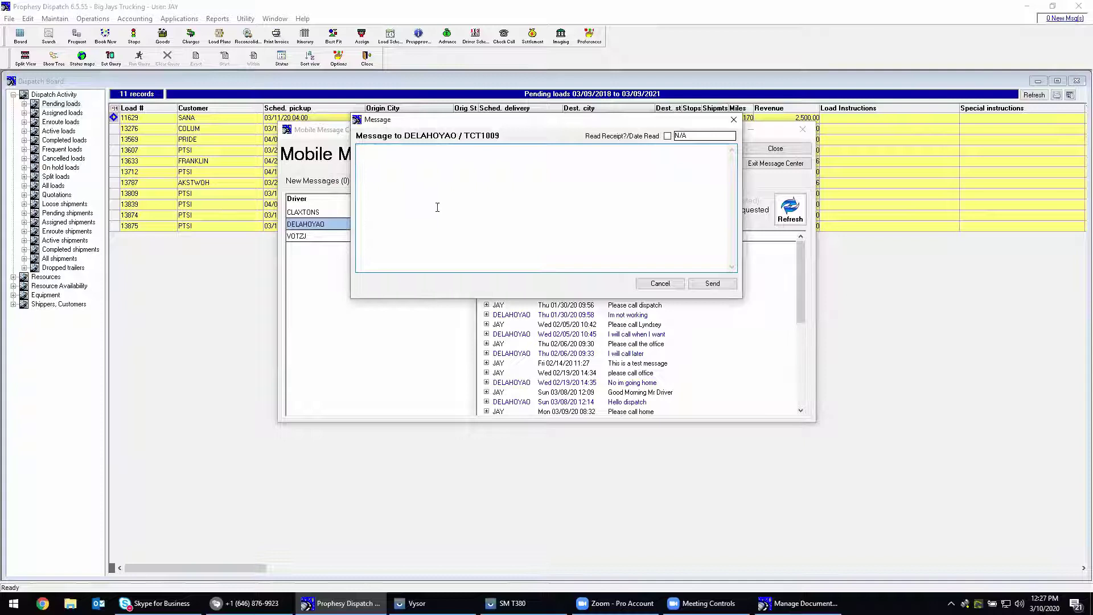
pyautogui.write('Please call hom')
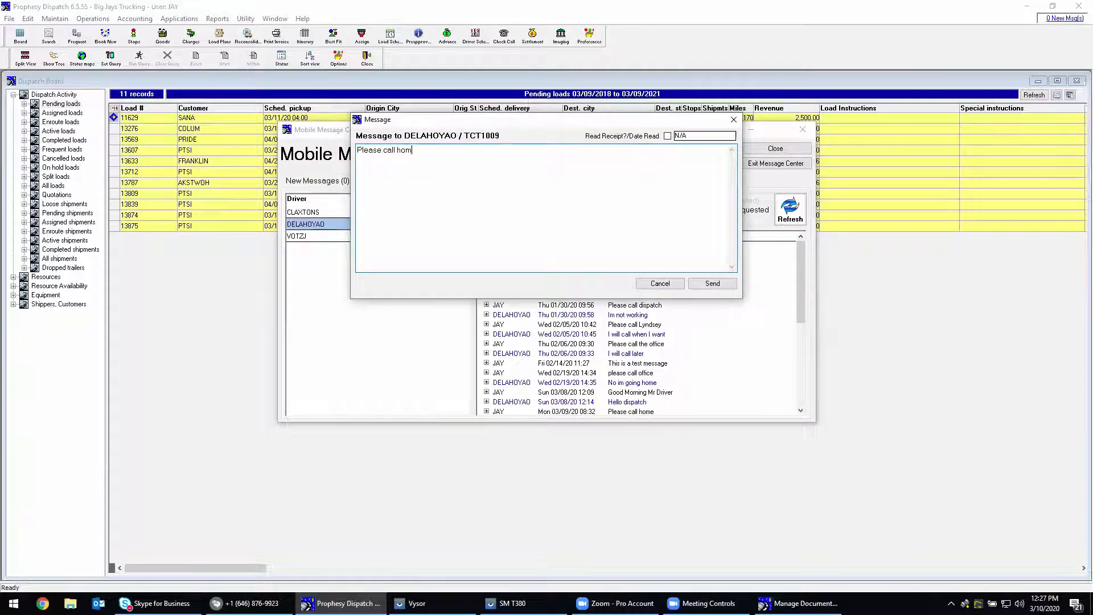
pyautogui.write('e')
pyautogui.click(728, 286)
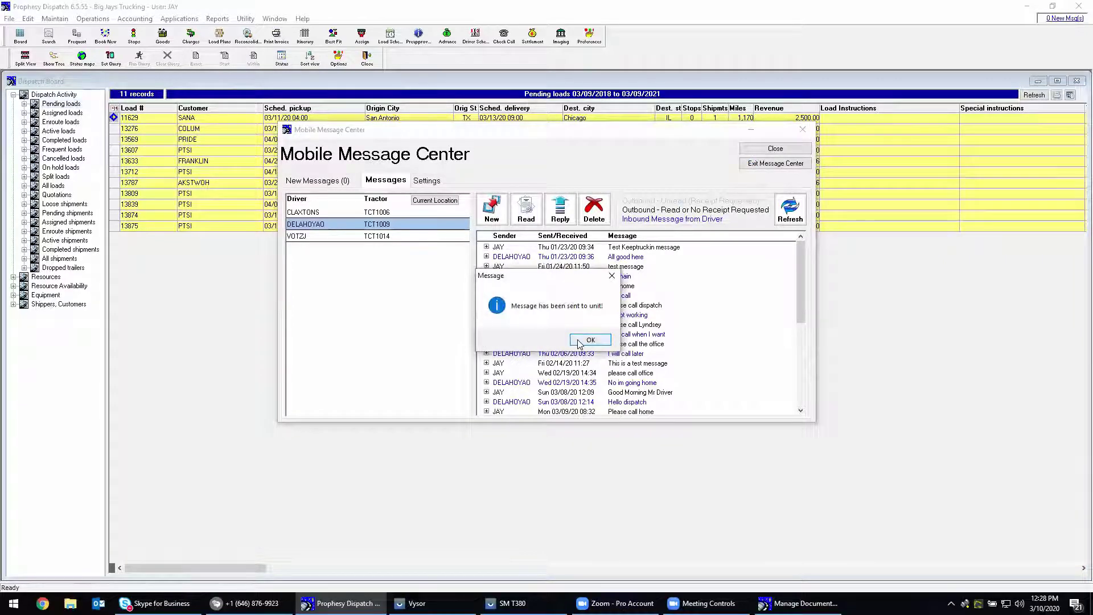
pyautogui.click(590, 340)
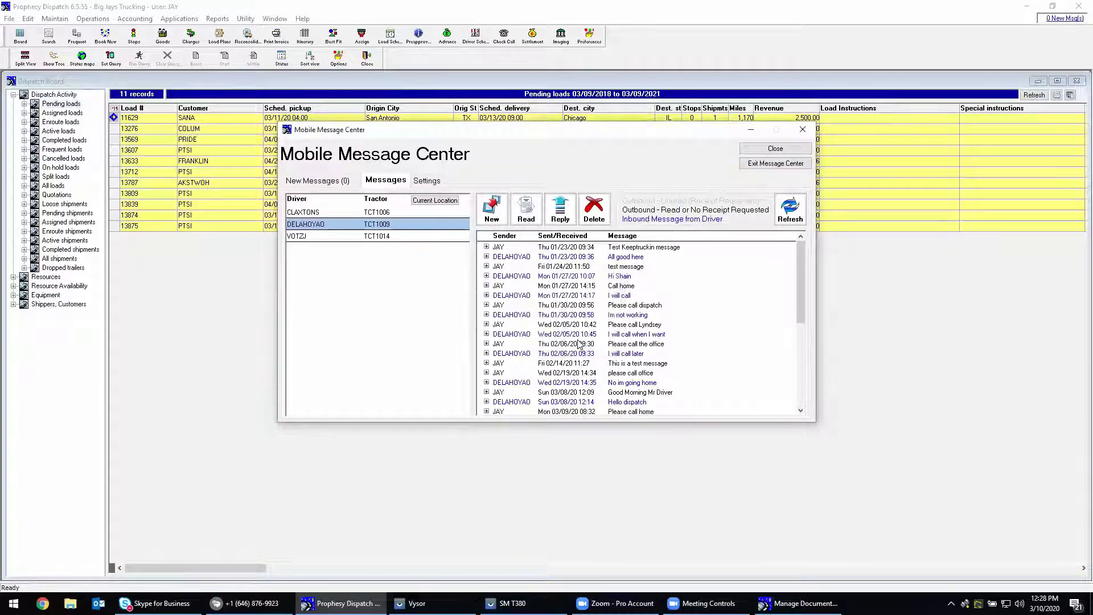
pyautogui.click(776, 148)
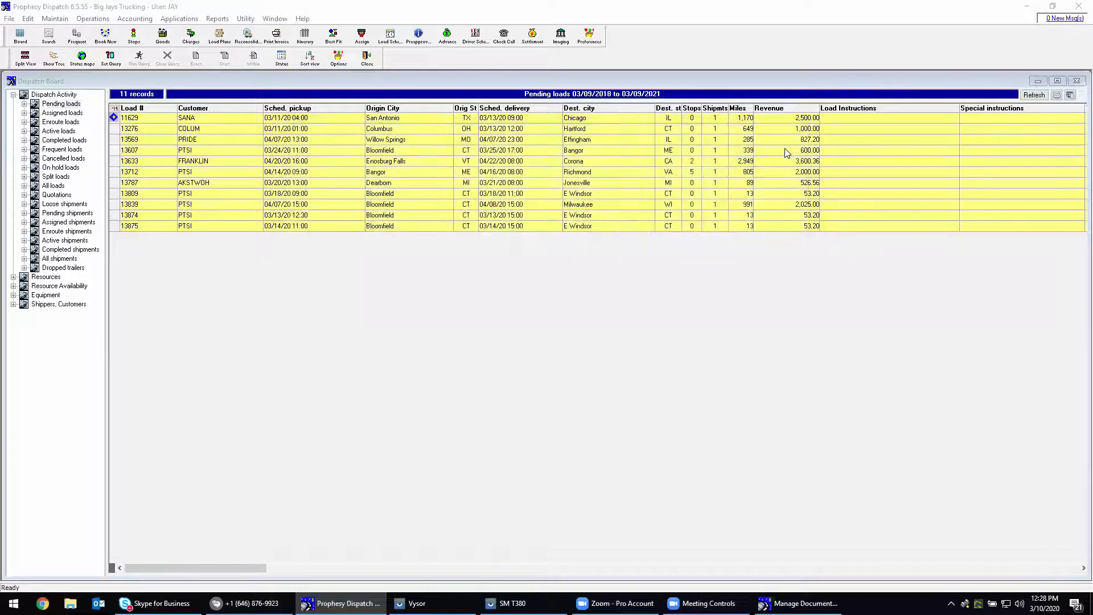
# List assigned loads and check load 13896's Planned Dispatch status
pyautogui.click(57, 113)
pyautogui.click(197, 193)
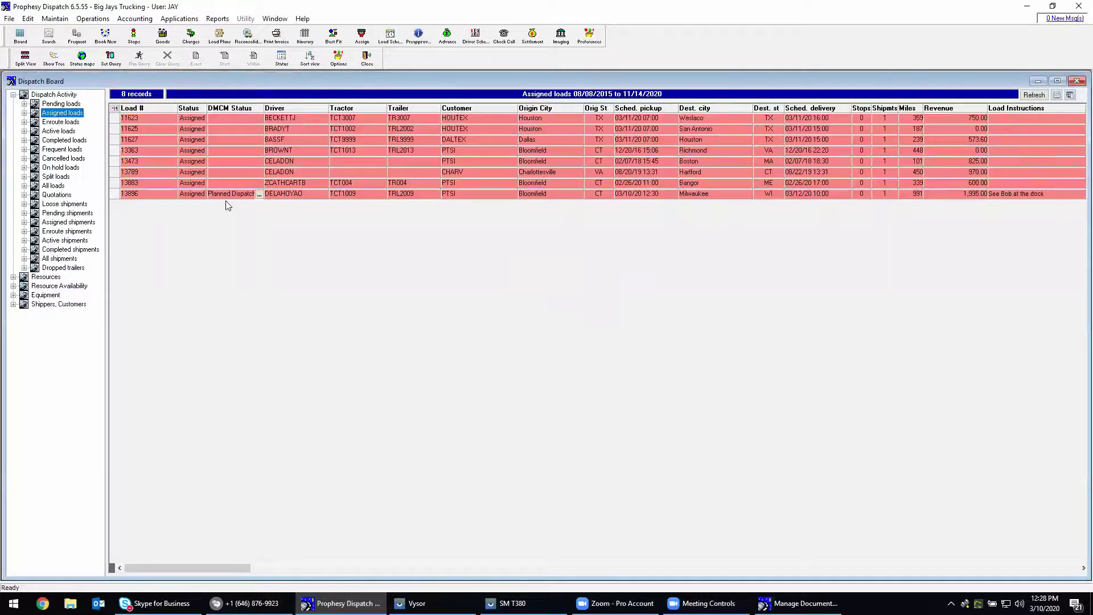
pyautogui.click(222, 195)
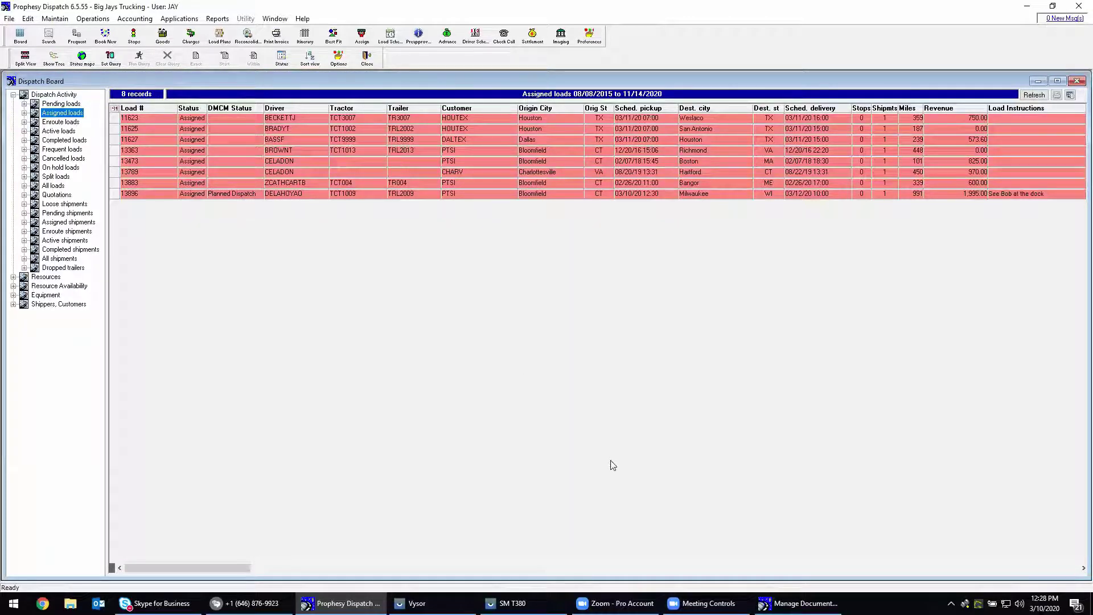
pyautogui.click(508, 603)
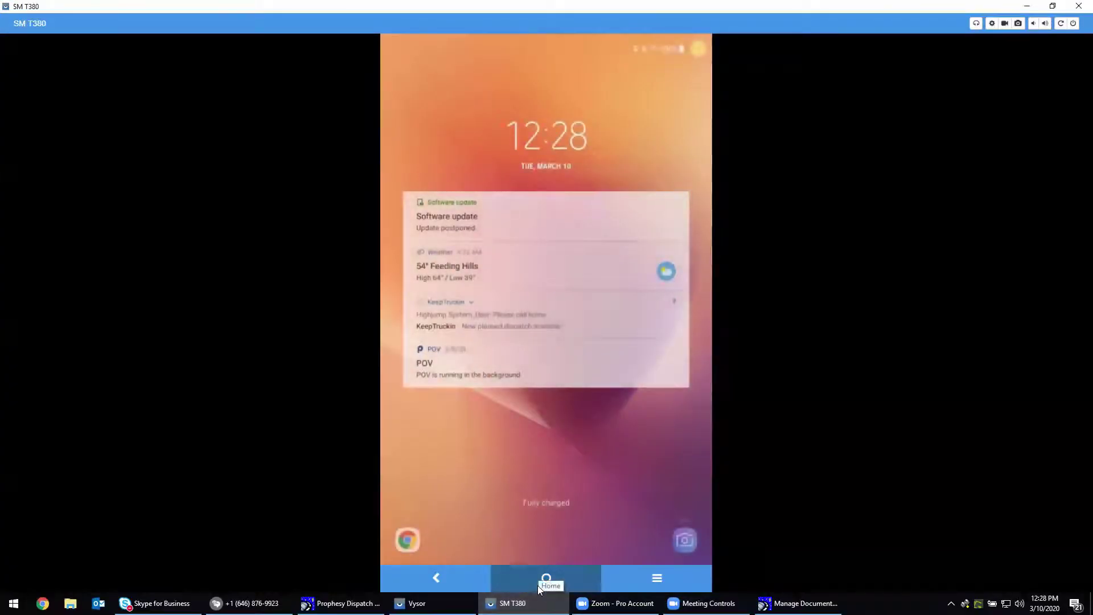
# Unlock the mirrored tablet to reach KeepTruckin's active dispatch
pyautogui.click(538, 586)
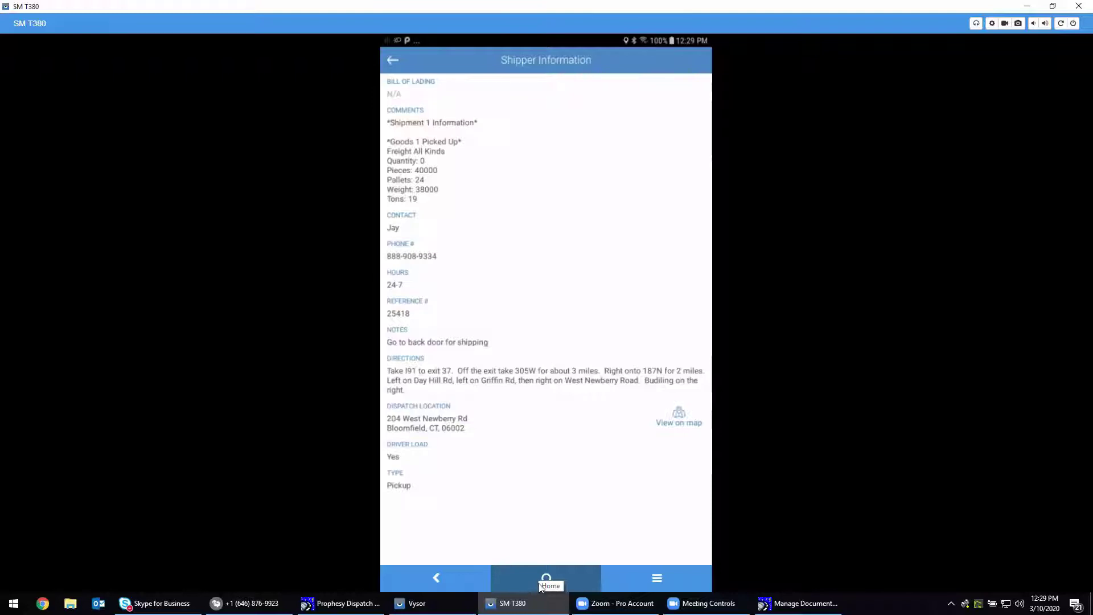
# Submit the pickup shipment update with bill of lading 5890
pyautogui.click(538, 583)
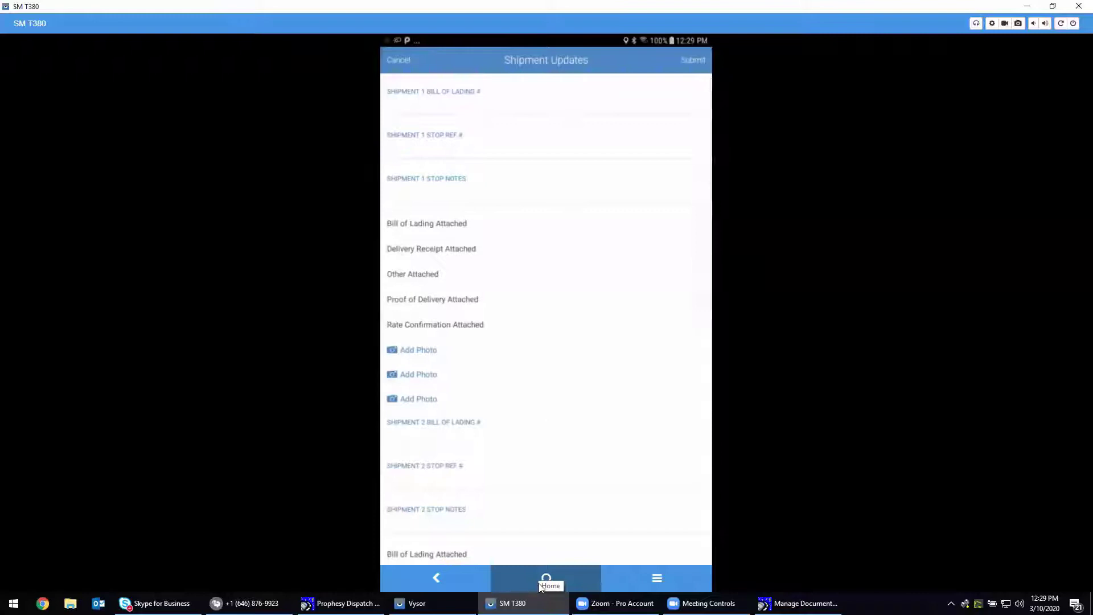
pyautogui.write('589')
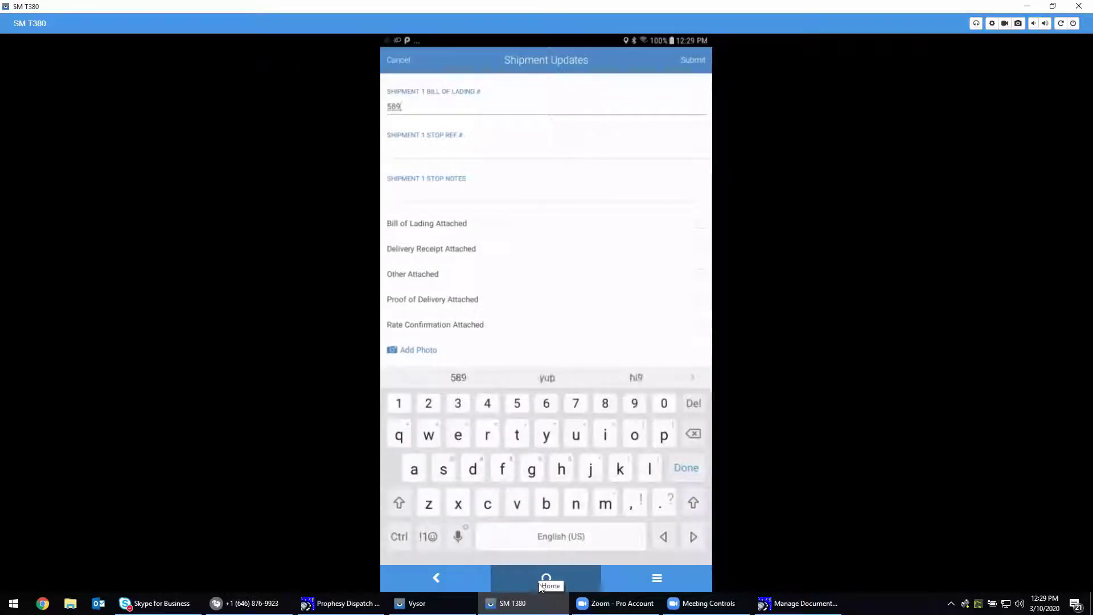
pyautogui.write('0')
pyautogui.press('Return')
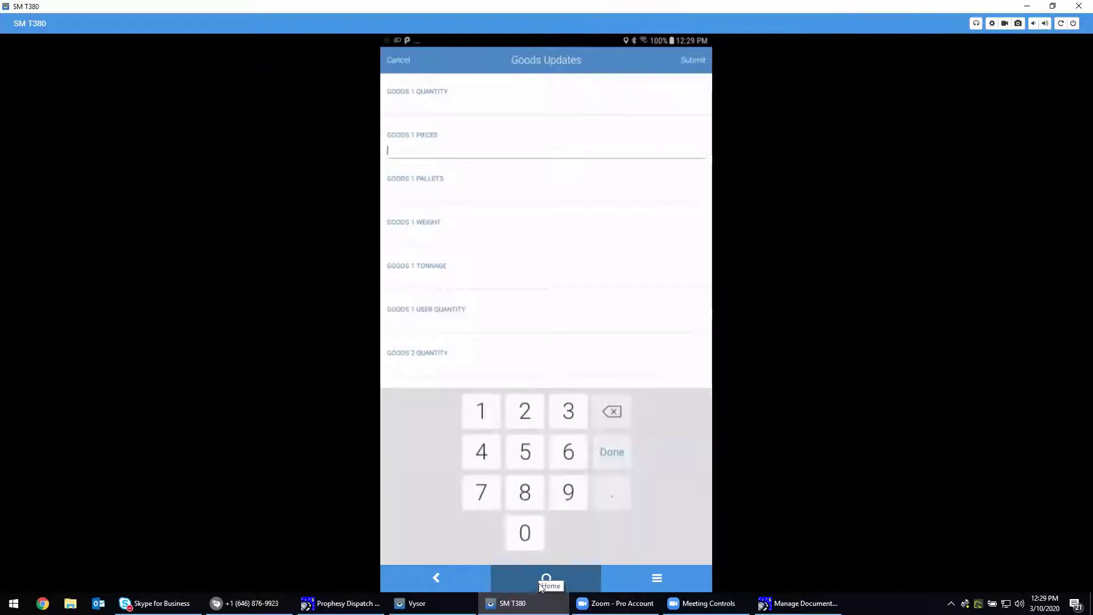
# Submit the goods update with 41500 pieces and 31 pallets
pyautogui.write('41500')
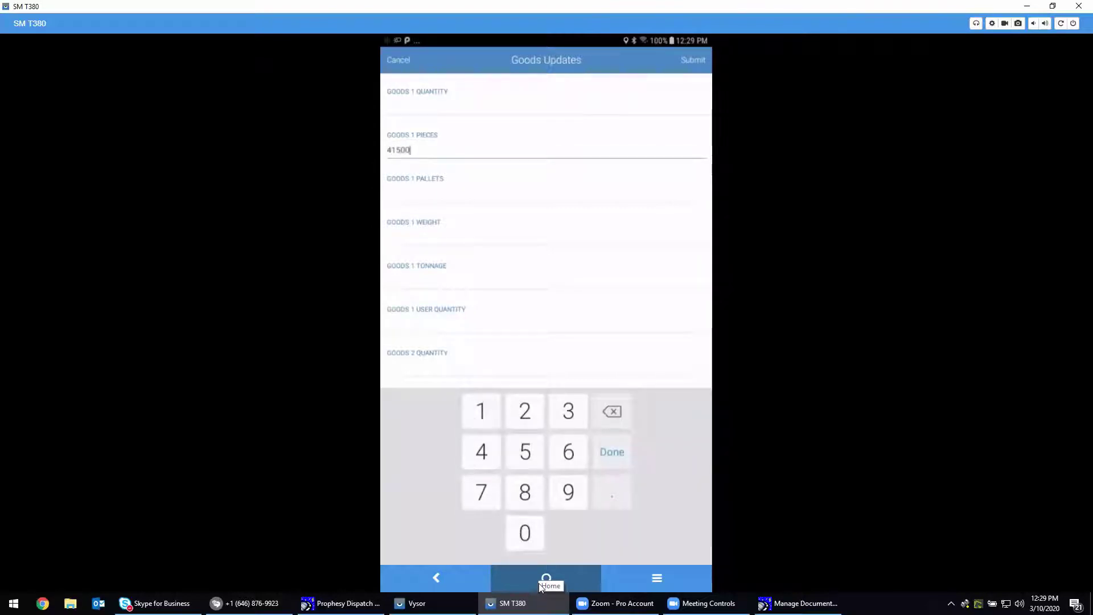
pyautogui.press('Tab')
pyautogui.write('31')
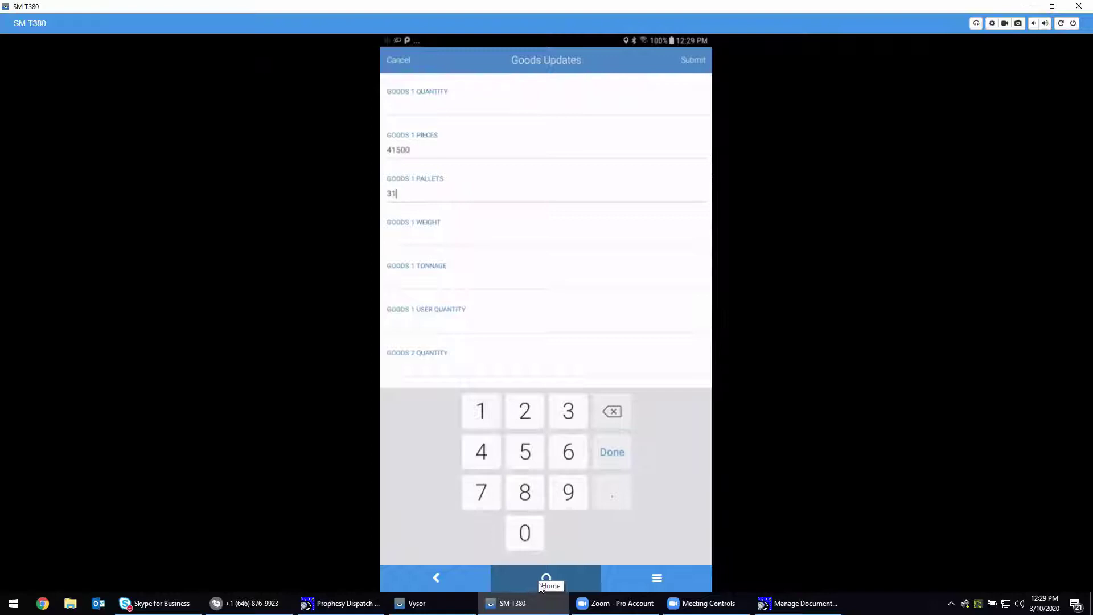
pyautogui.press('Return')
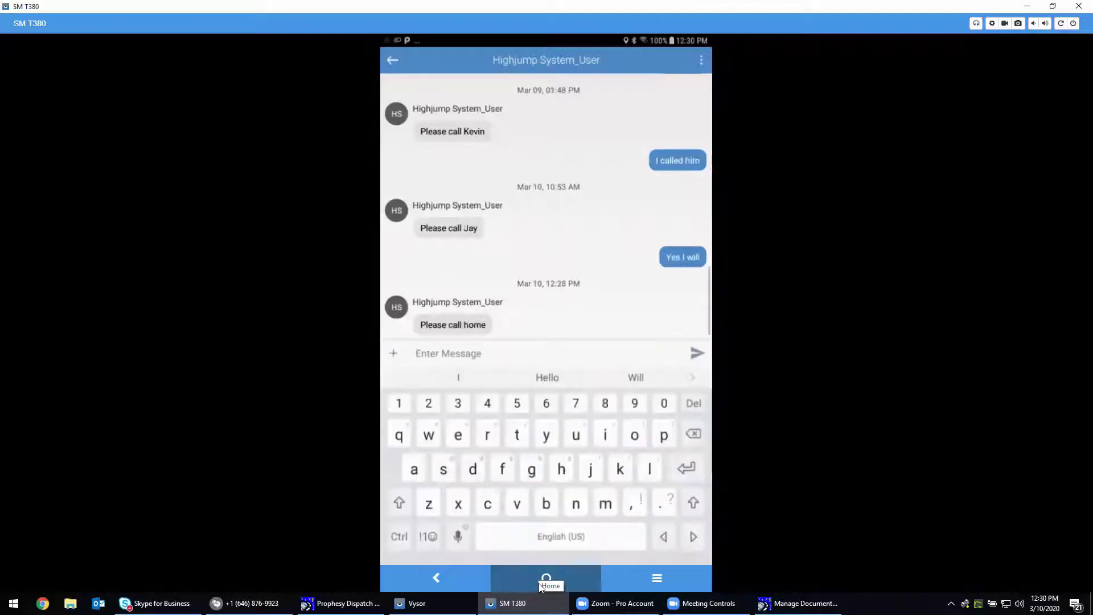
# Send 'ok thank you' to the dispatcher in KeepTruckin, then switch back to Prophesy Dispatch
pyautogui.write('ok t')
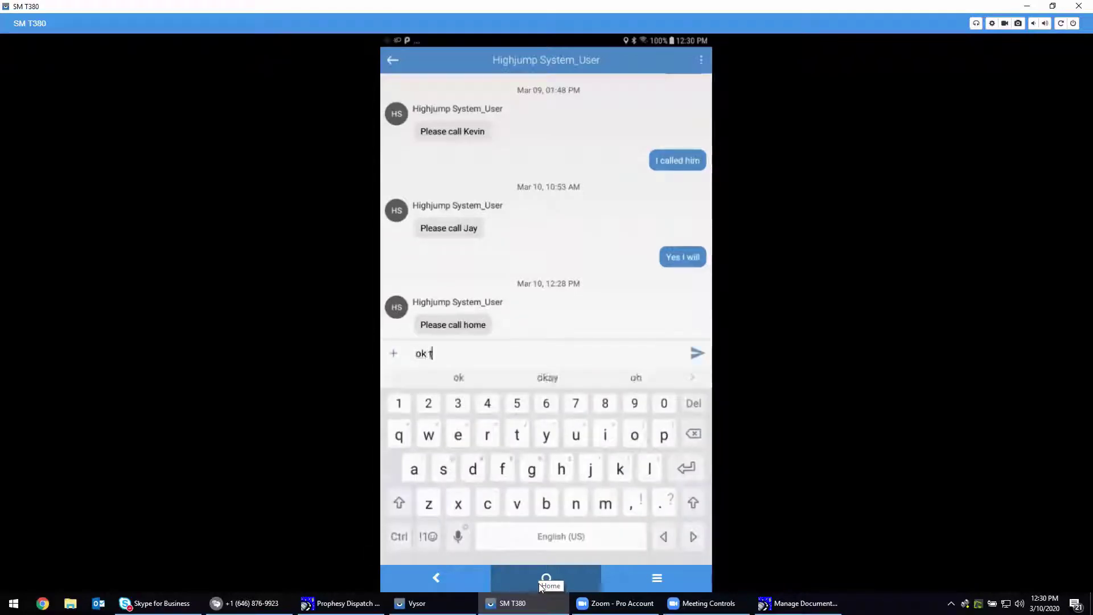
pyautogui.write('hank you')
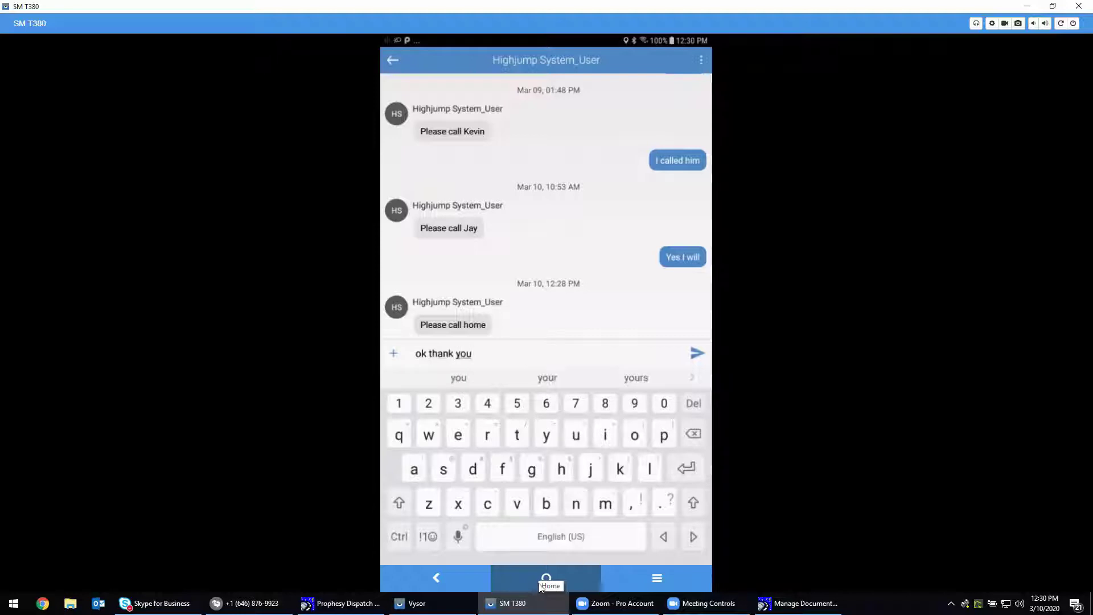
pyautogui.press('Return')
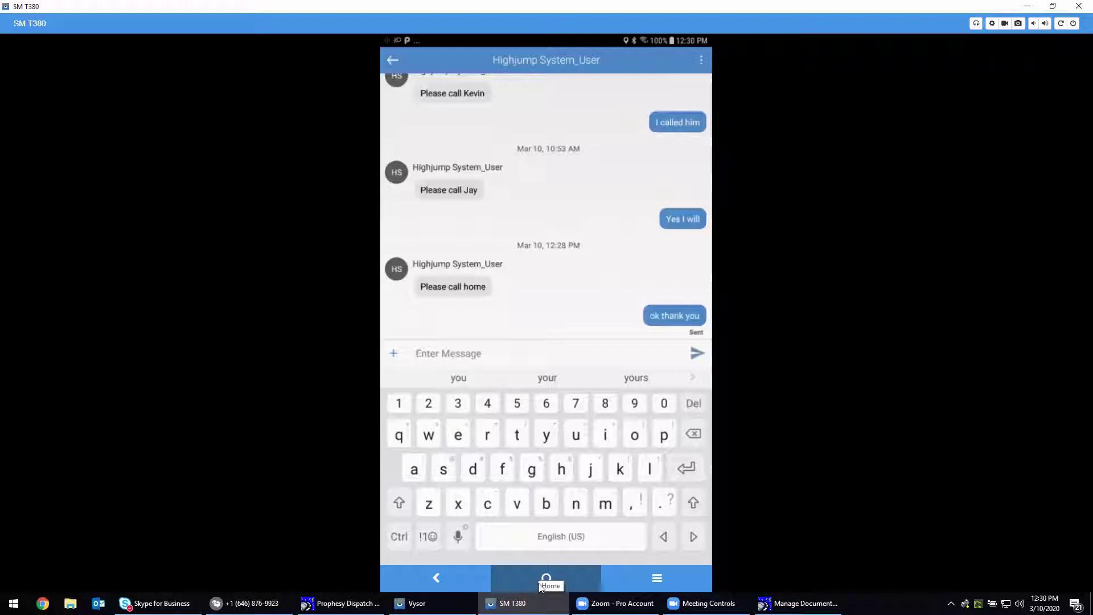
pyautogui.click(539, 583)
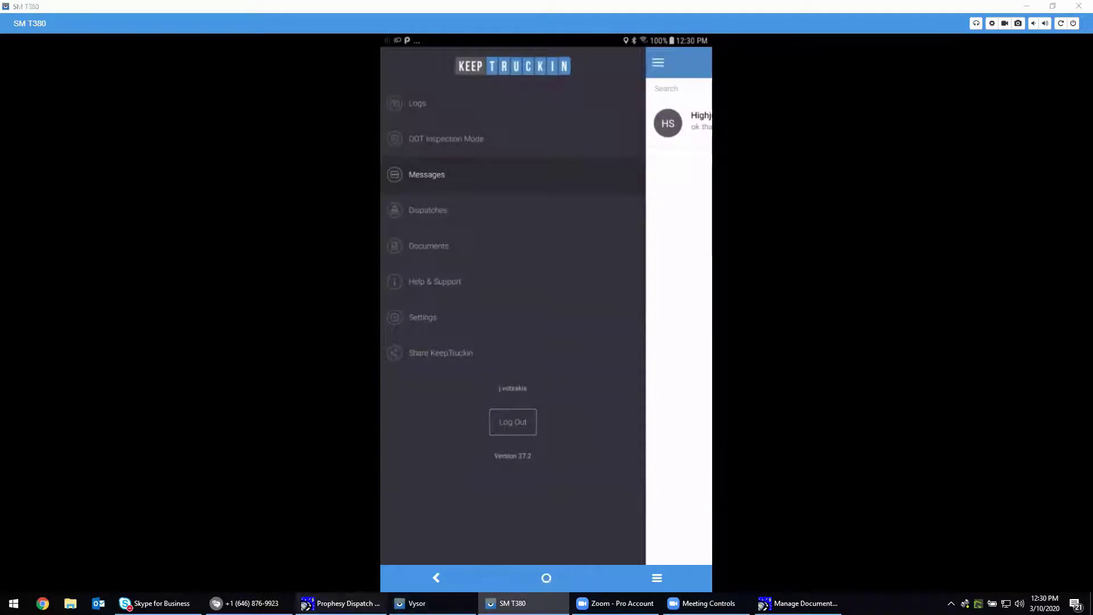
pyautogui.click(340, 603)
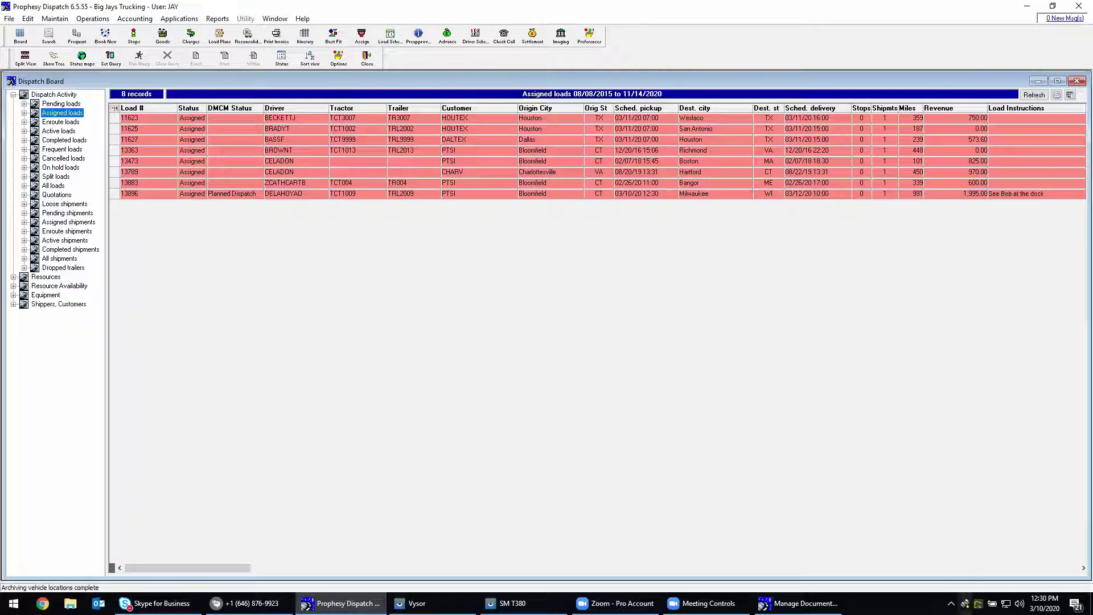
# Force the mobile connector to fetch updates now and check load 13896's DMCM status
pyautogui.rightClick(965, 604)
pyautogui.click(918, 577)
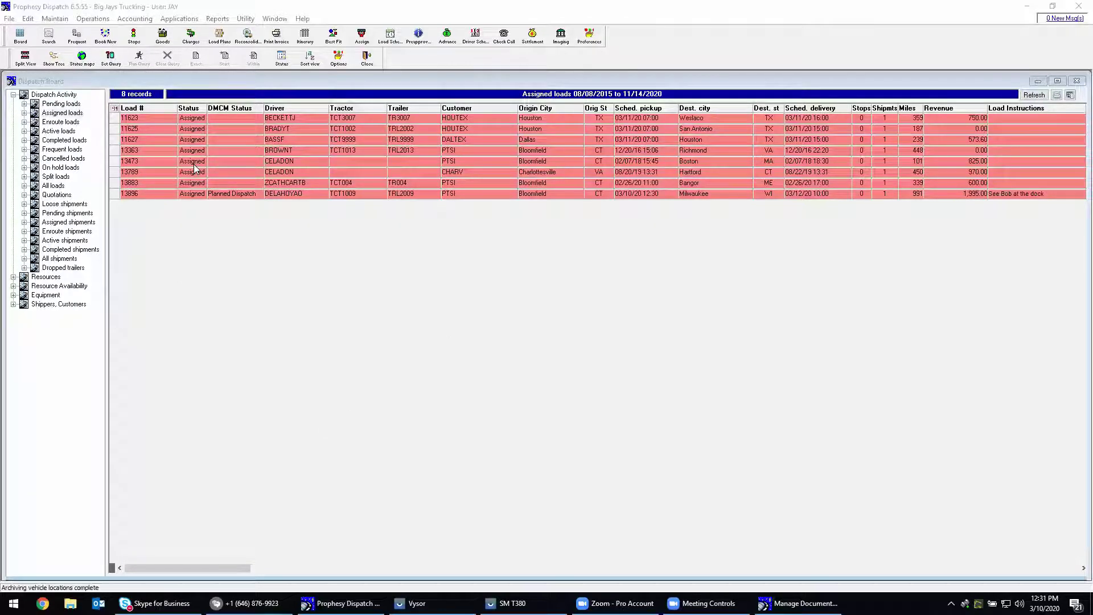
pyautogui.click(225, 197)
# Apply all received load updates in Mobile Communications, refresh the board, and list the enroute loads
pyautogui.click(105, 20)
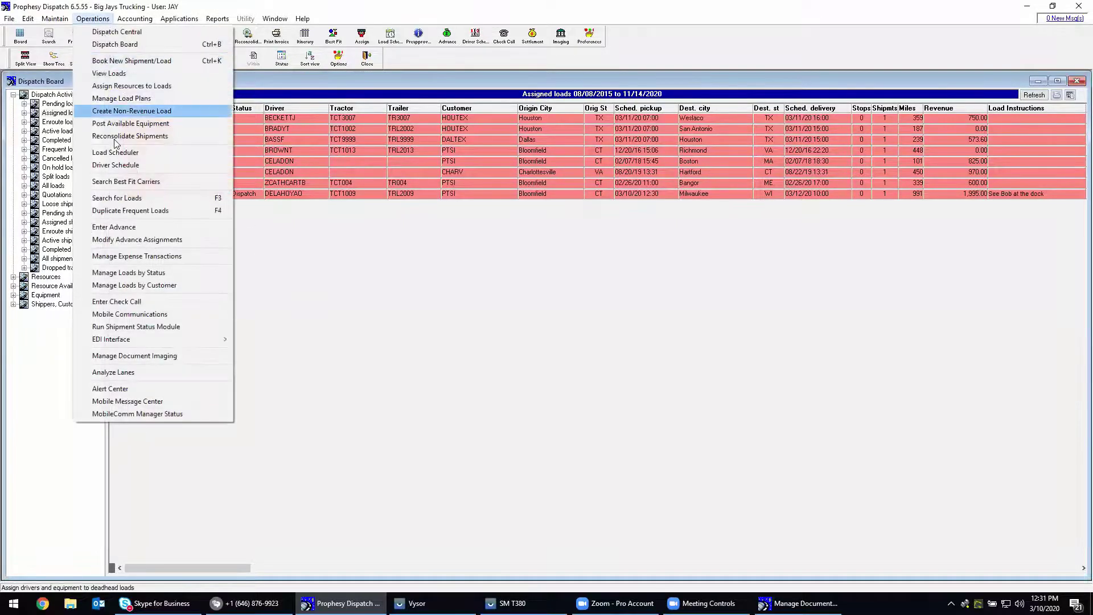
pyautogui.click(153, 318)
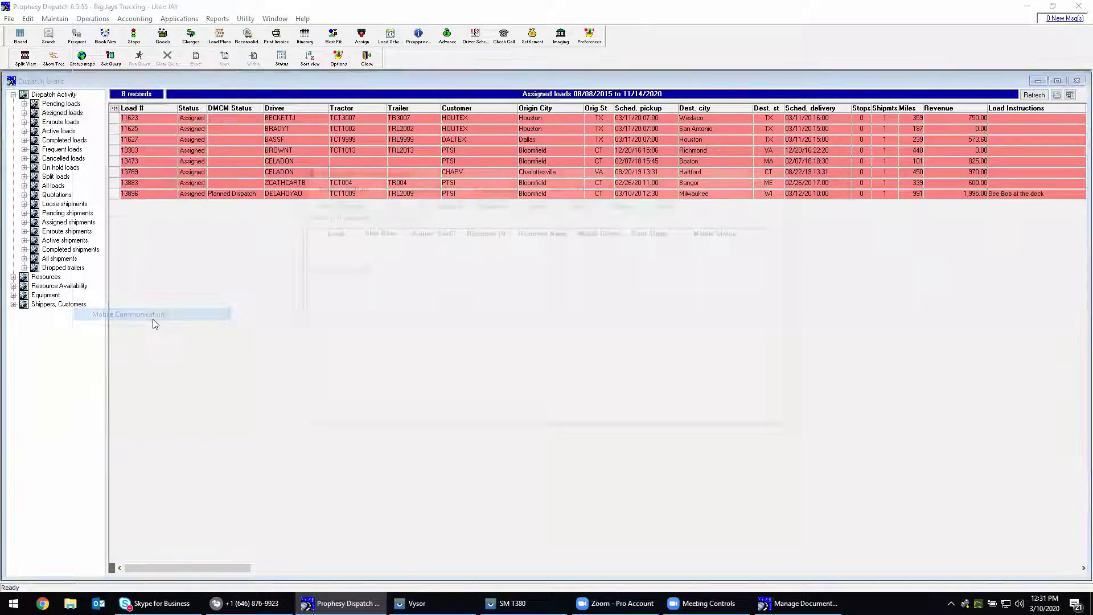
pyautogui.click(427, 186)
pyautogui.click(446, 203)
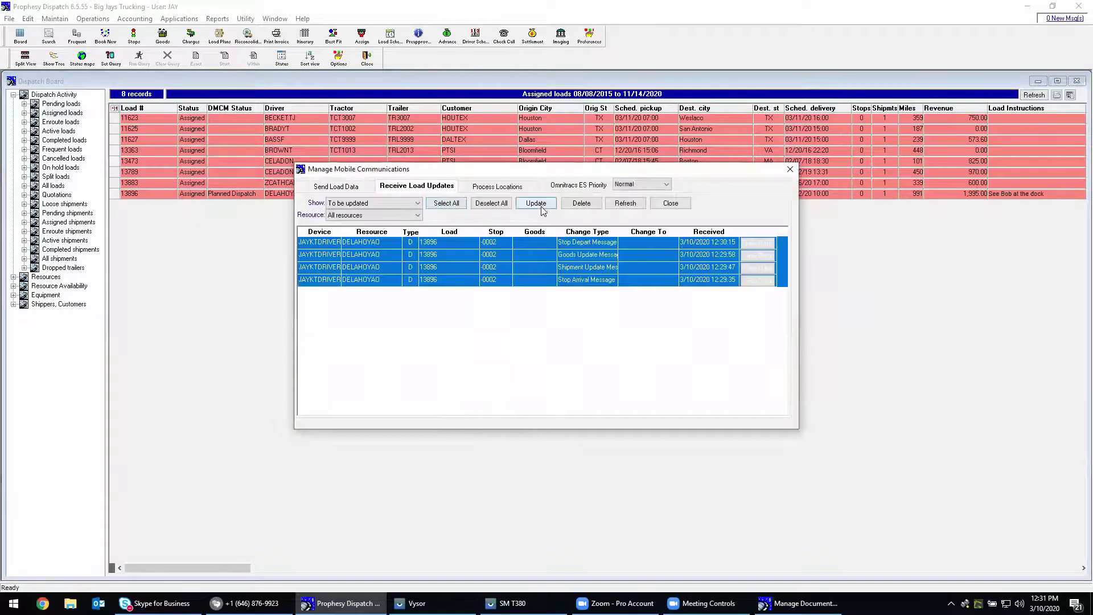
pyautogui.click(542, 209)
pyautogui.click(686, 207)
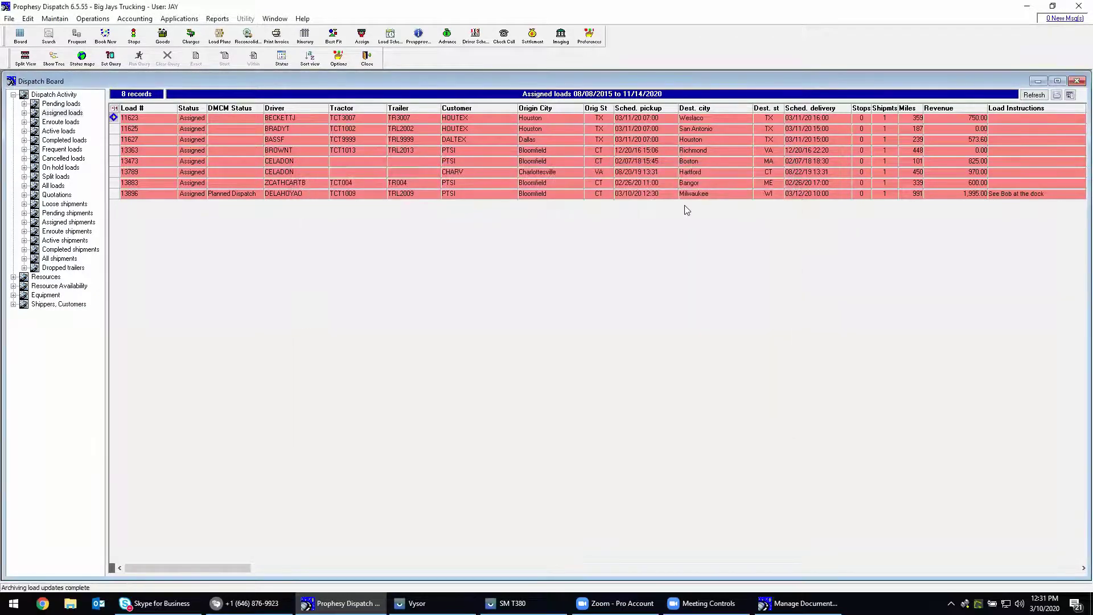
pyautogui.click(1034, 94)
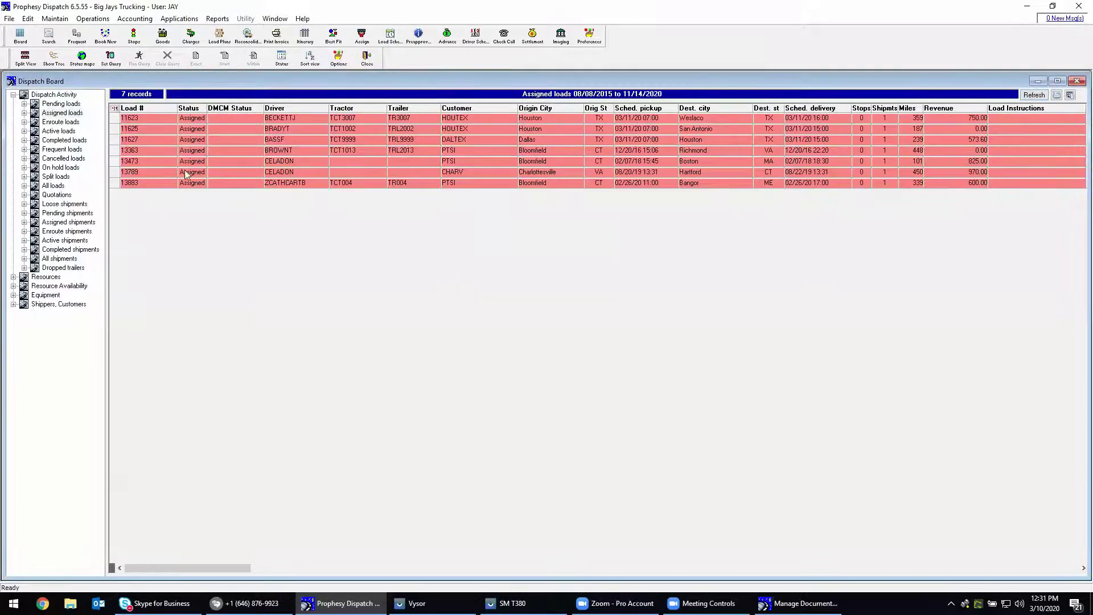
pyautogui.click(73, 122)
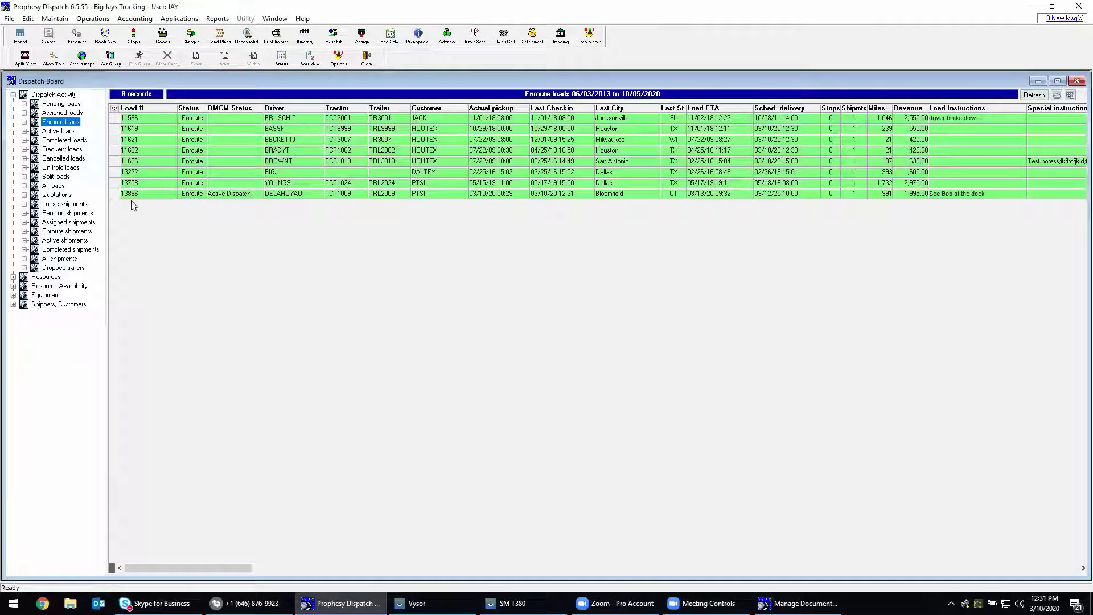
pyautogui.moveTo(231, 197)
pyautogui.doubleClick(285, 194)
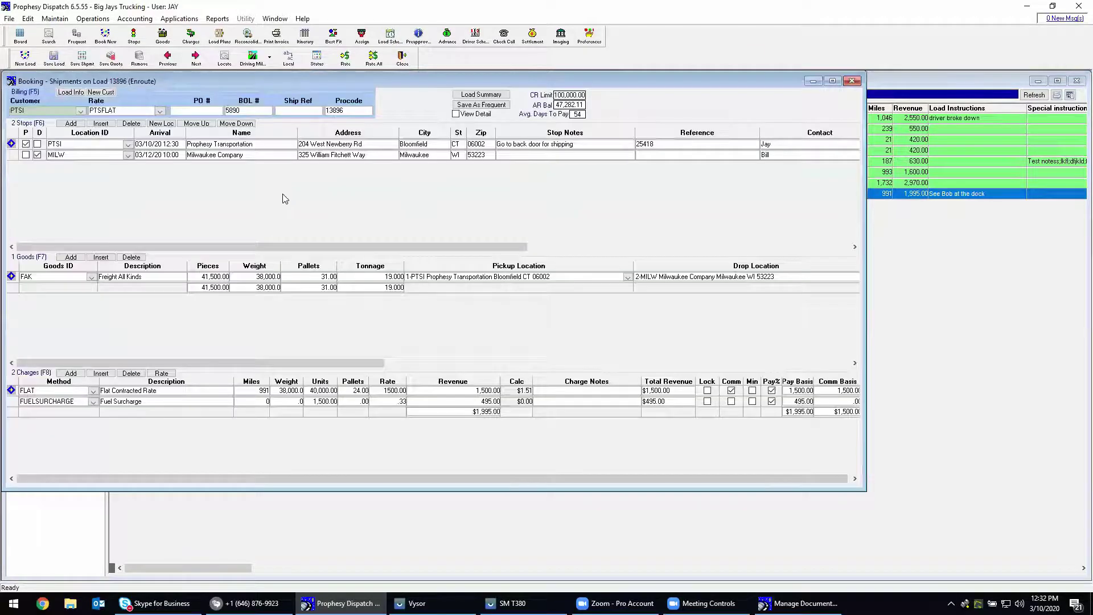
pyautogui.click(251, 112)
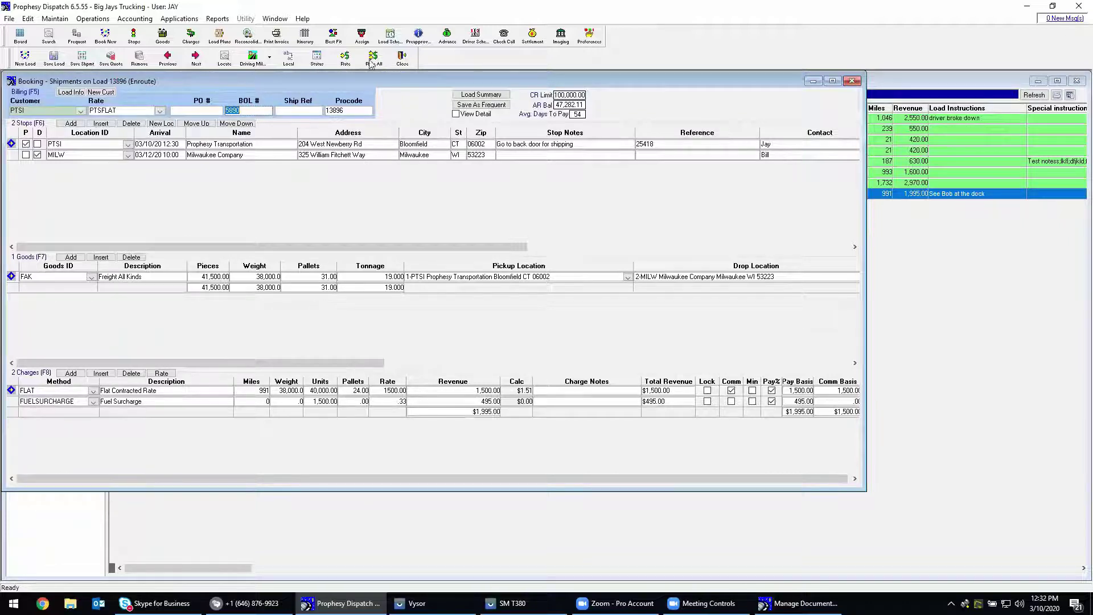
pyautogui.click(402, 59)
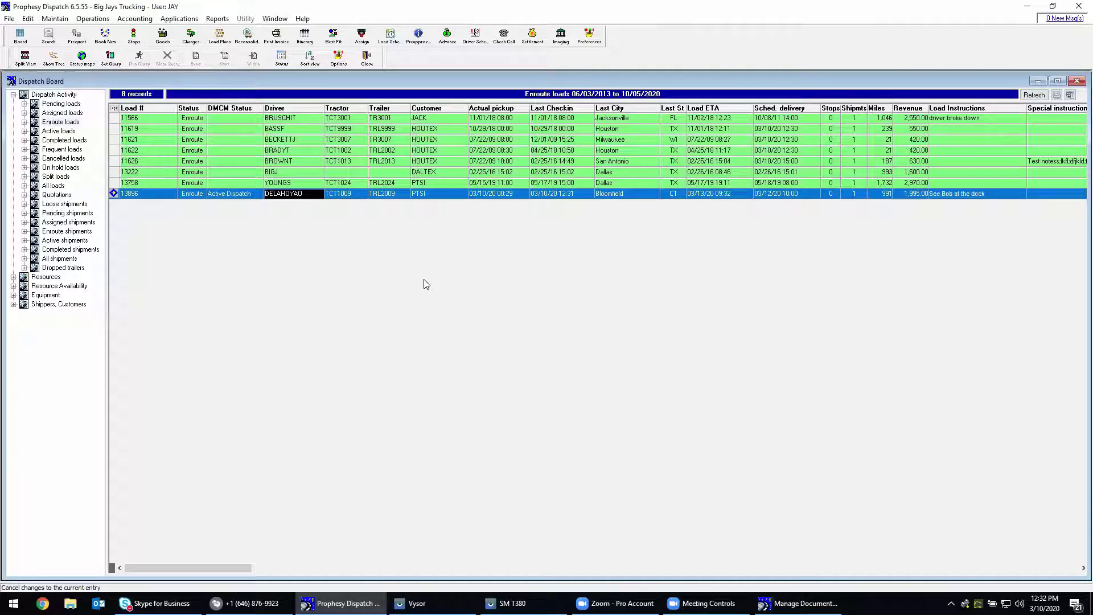
pyautogui.click(542, 108)
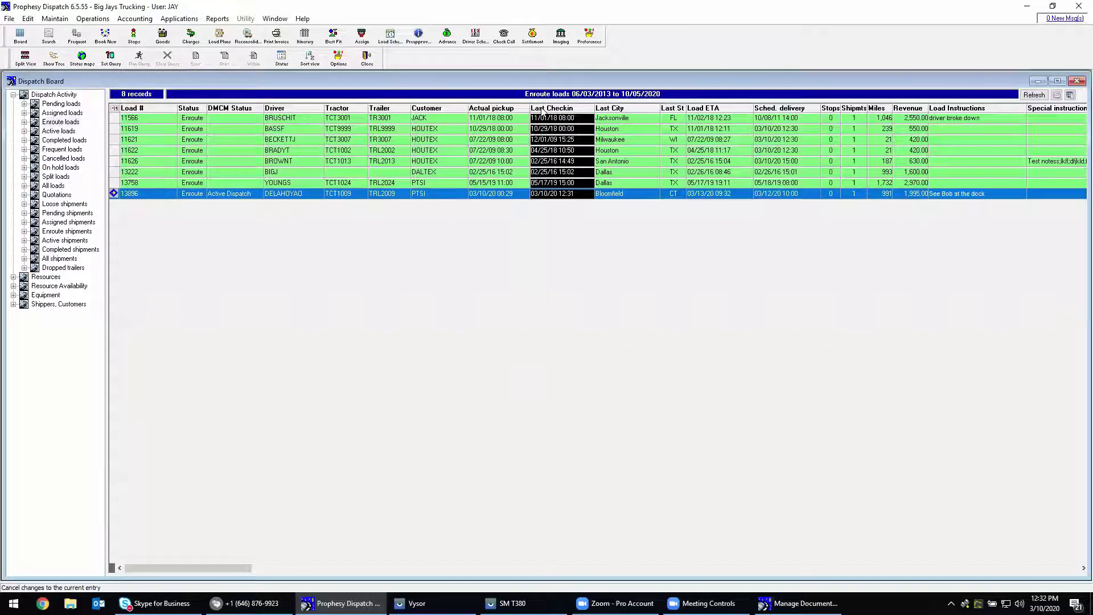
pyautogui.click(602, 109)
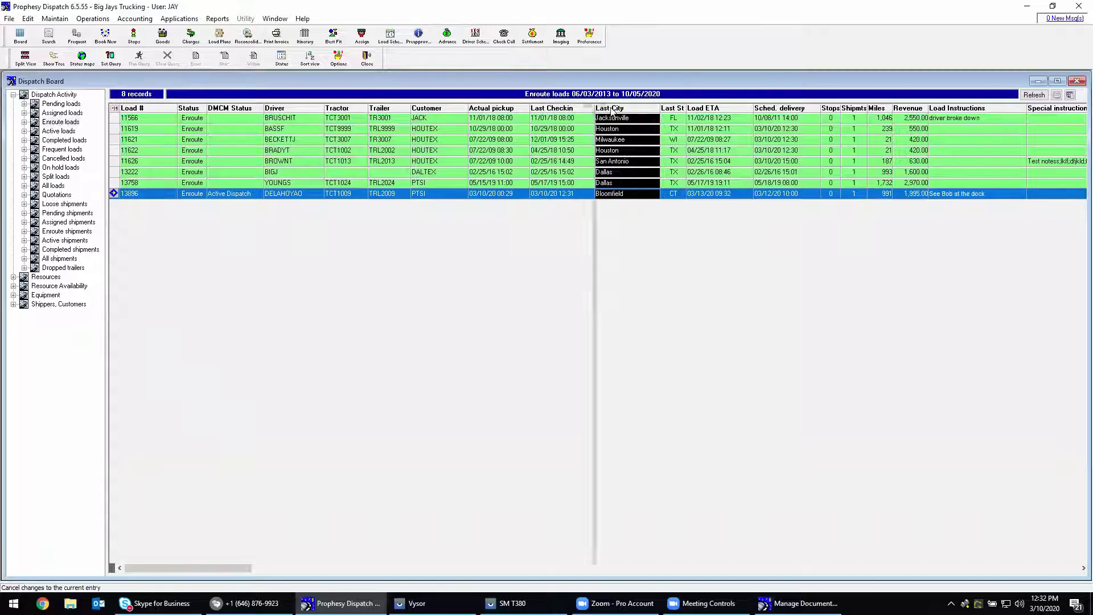
pyautogui.click(671, 109)
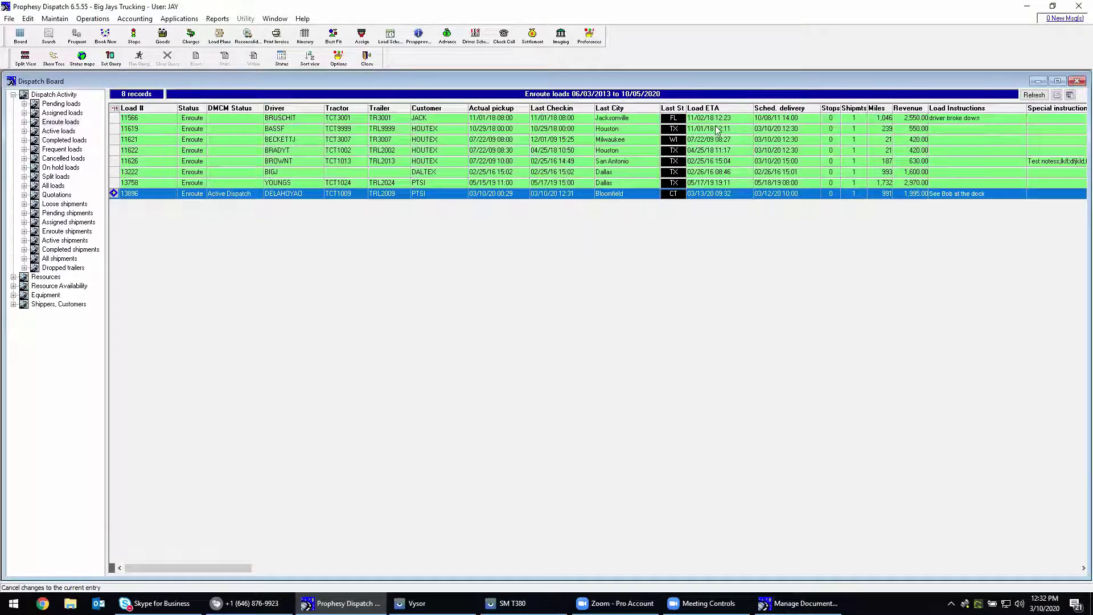
pyautogui.click(719, 109)
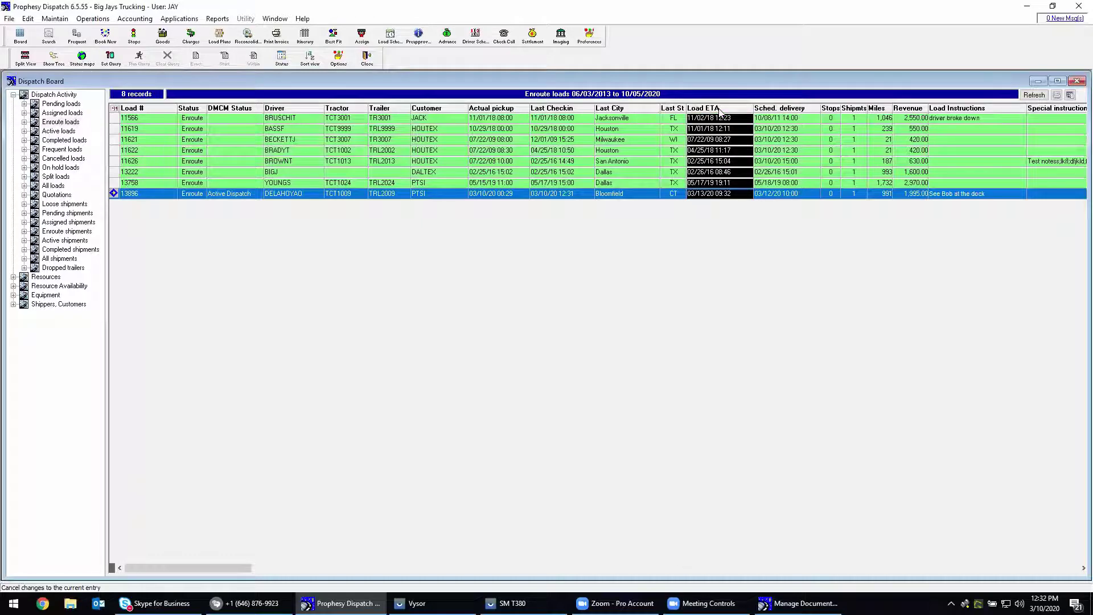
pyautogui.click(731, 195)
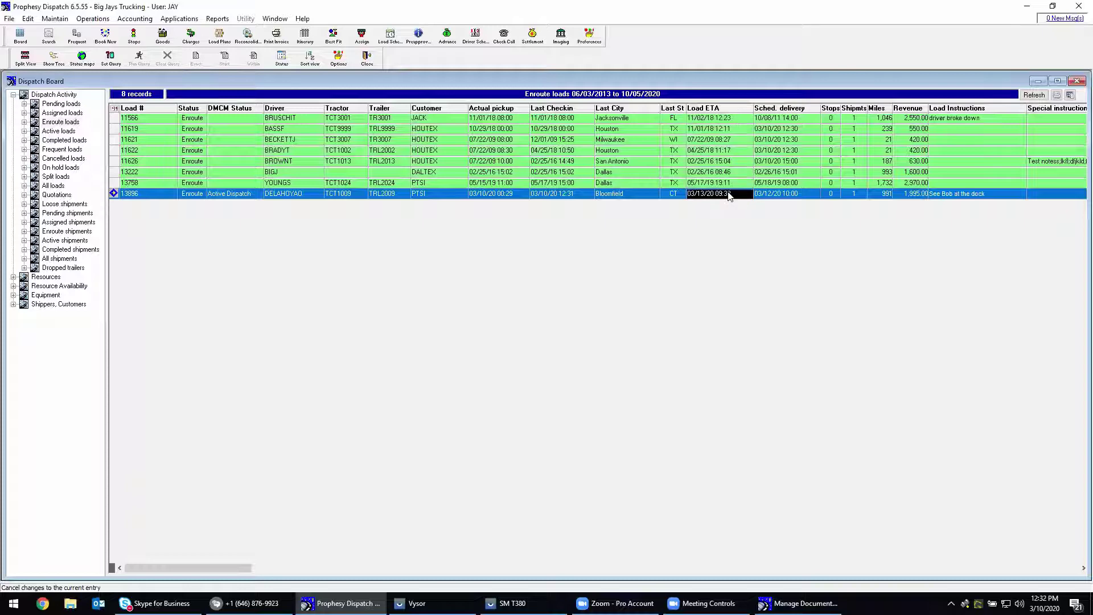
pyautogui.click(781, 196)
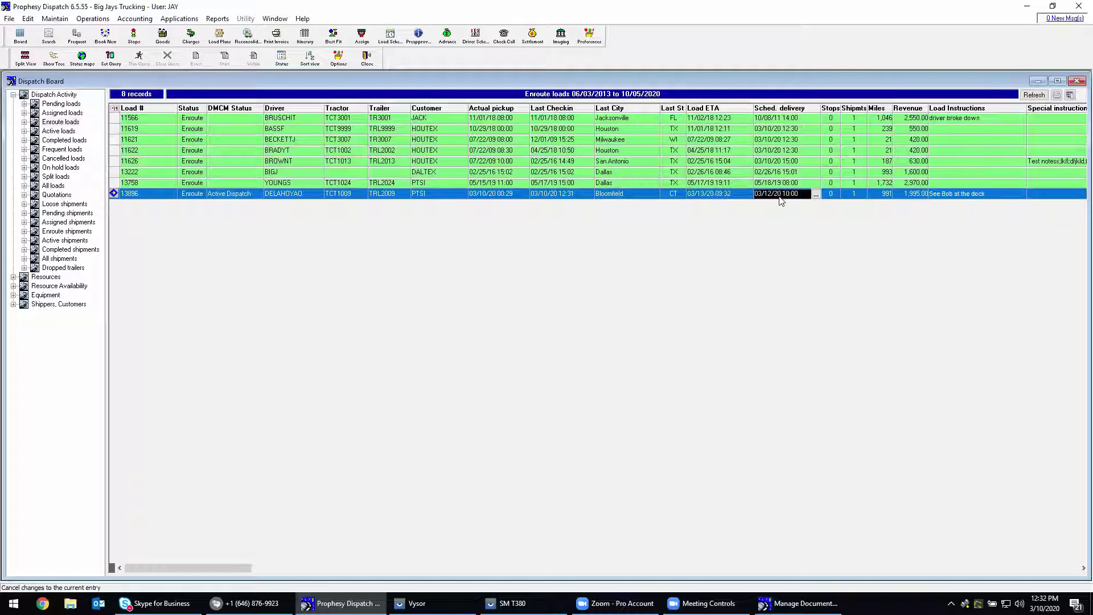
pyautogui.click(713, 196)
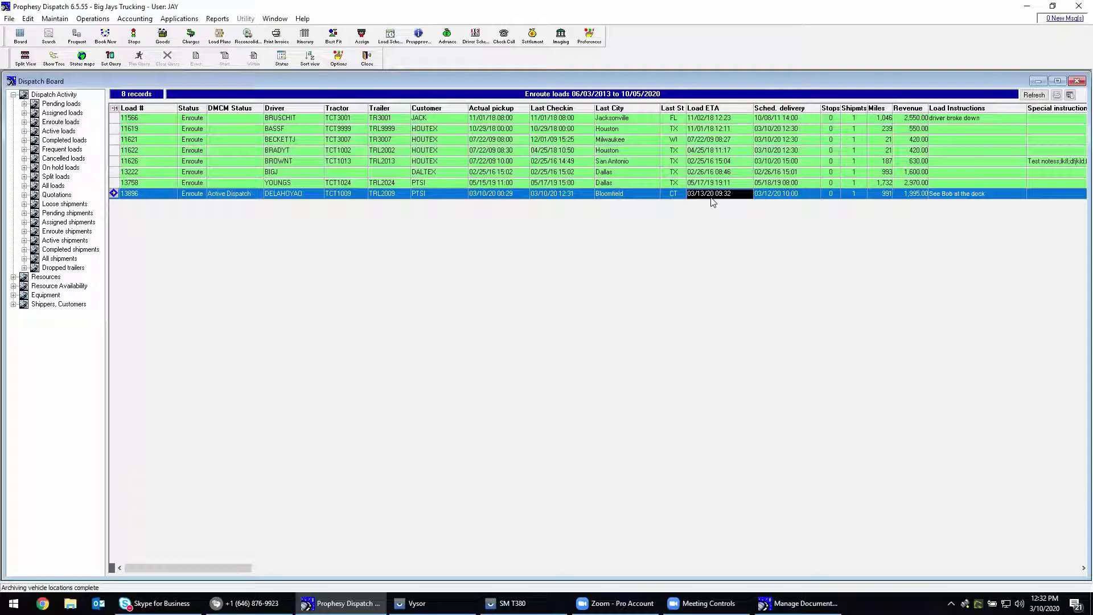
pyautogui.click(550, 108)
pyautogui.click(620, 108)
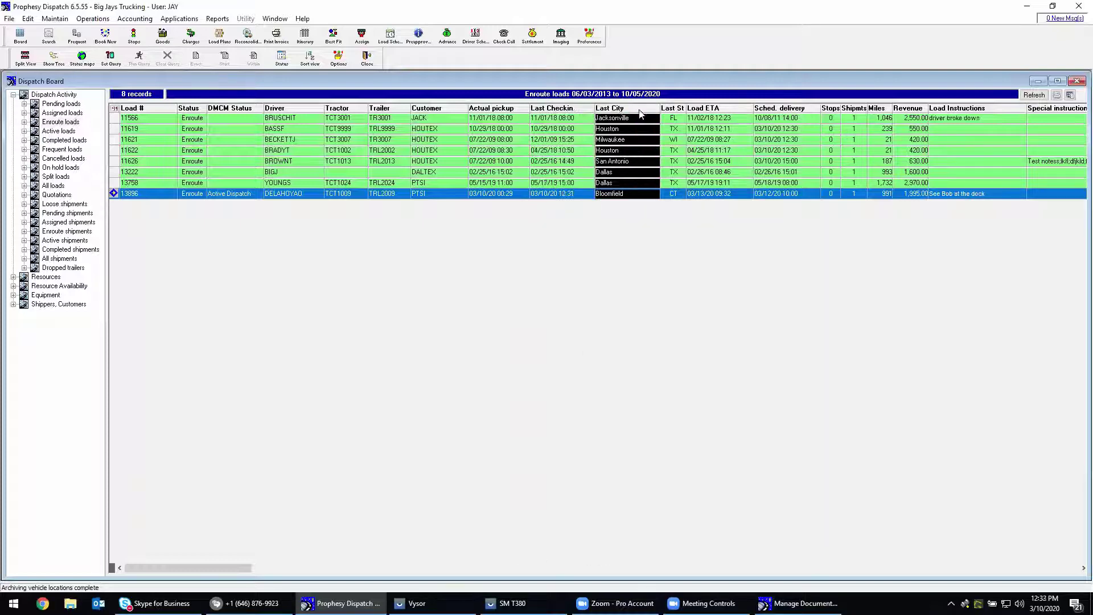
pyautogui.click(673, 110)
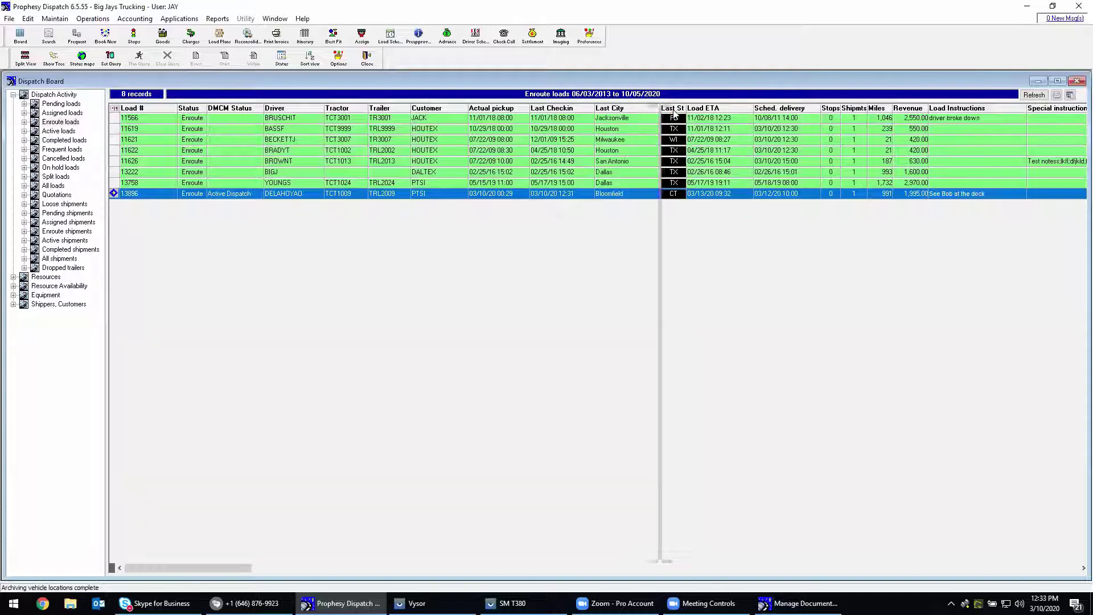
pyautogui.rightClick(447, 195)
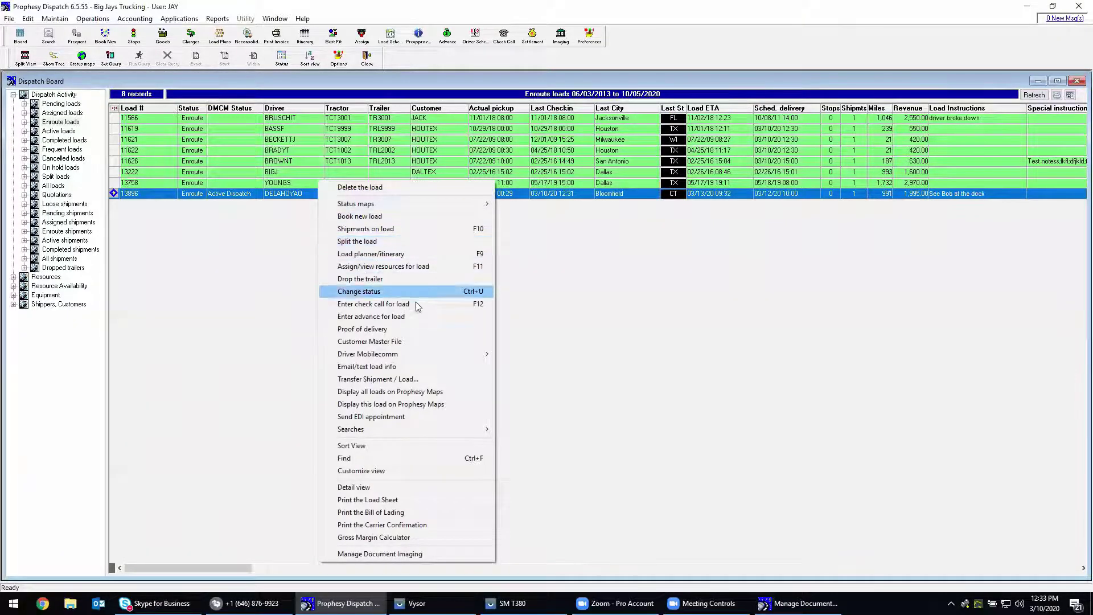
pyautogui.click(391, 303)
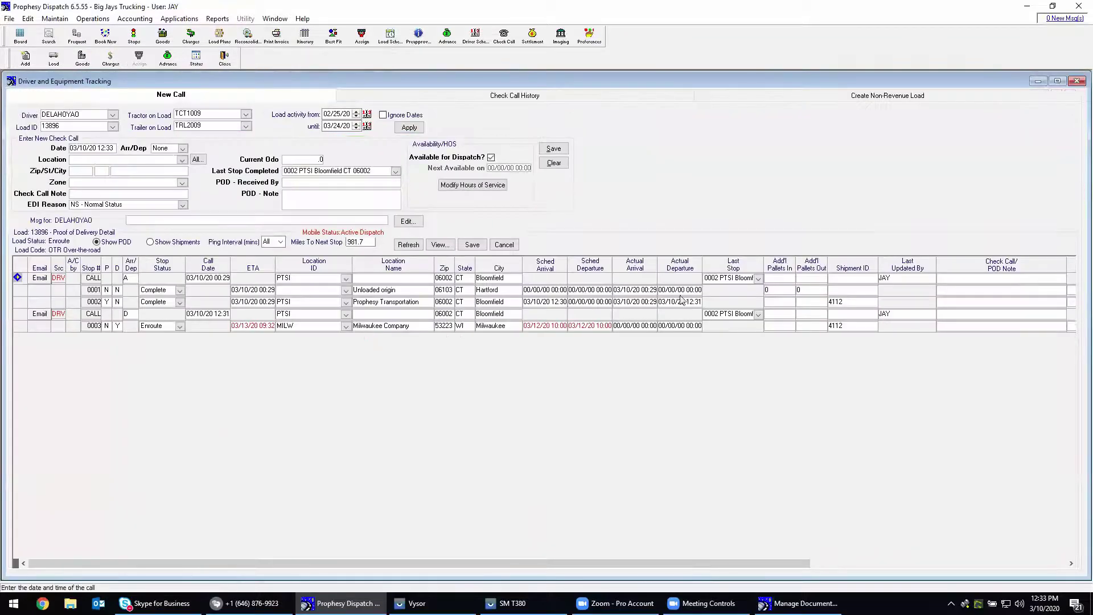
pyautogui.click(632, 267)
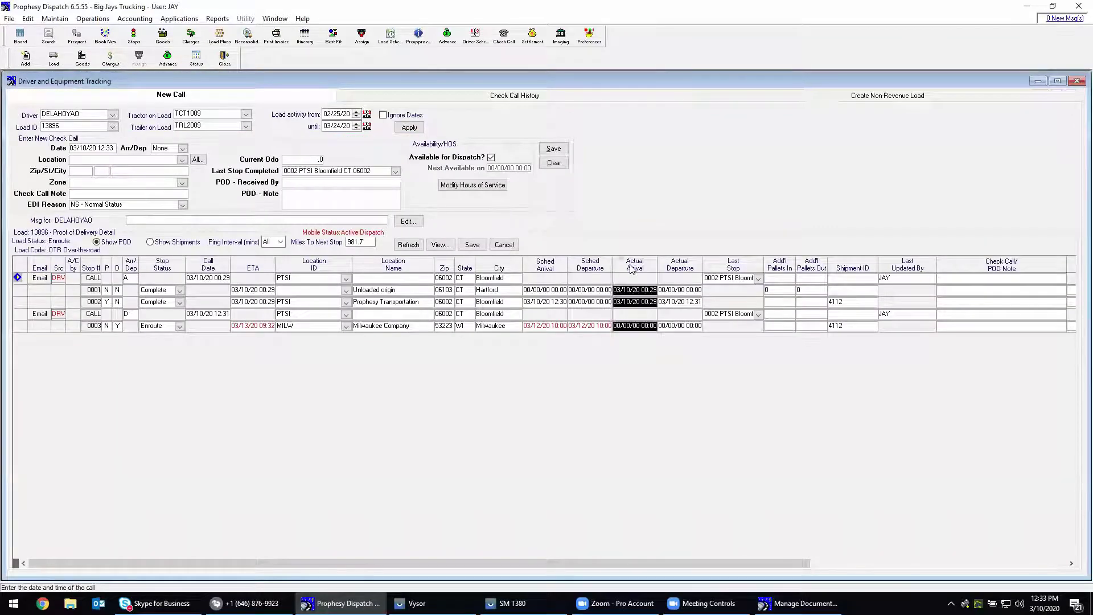
pyautogui.click(636, 307)
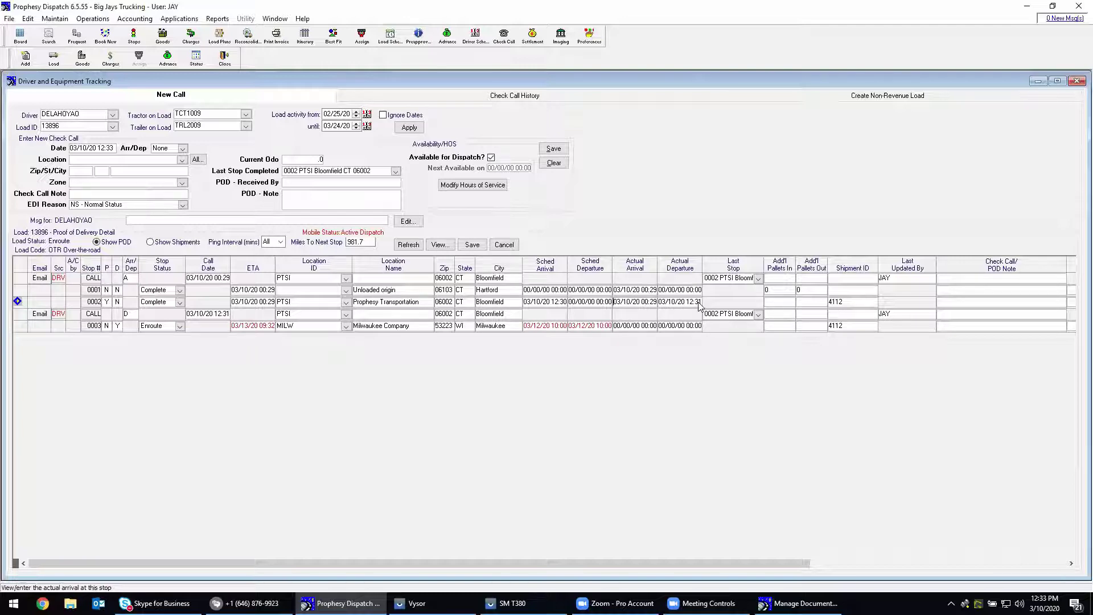
pyautogui.click(226, 58)
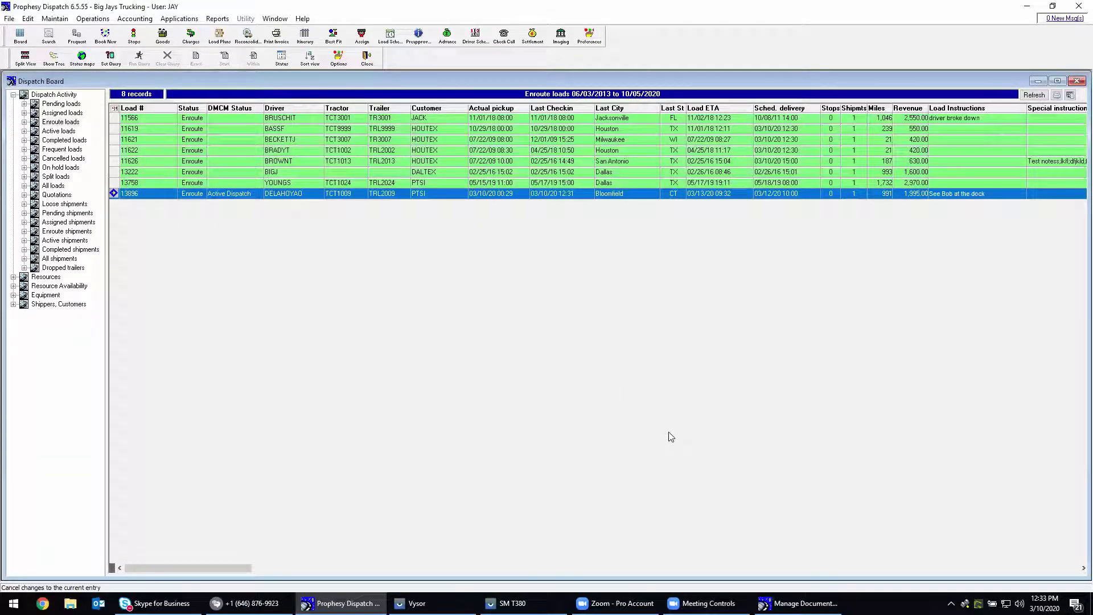
# In the driver's KeepTruckin app, record Arrive Consignee at Milwaukee Company and confirm the arrival time
pyautogui.click(512, 603)
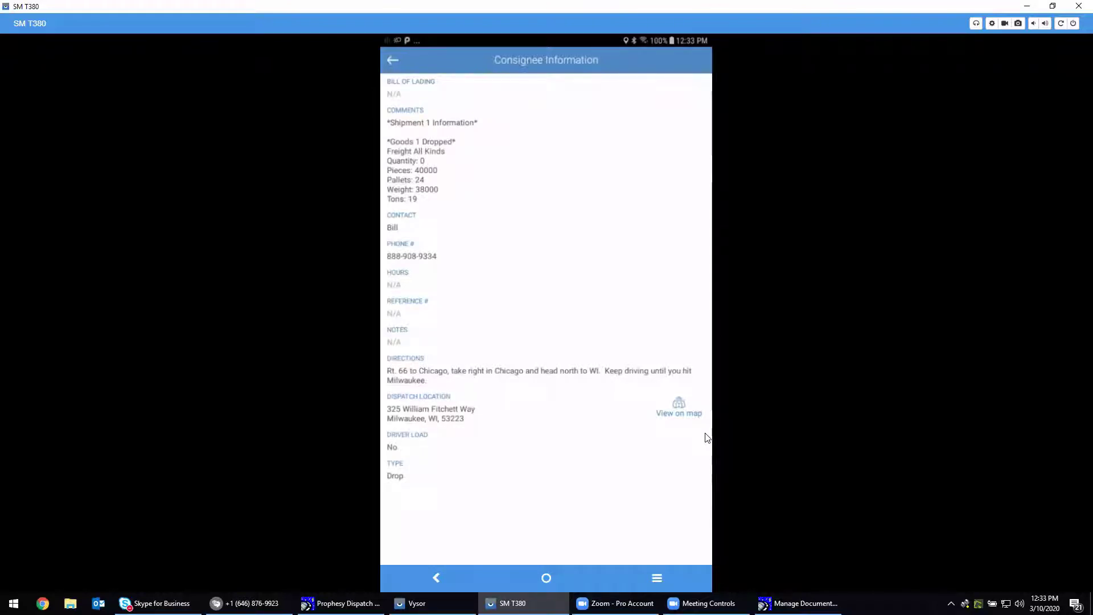
pyautogui.rightClick(706, 434)
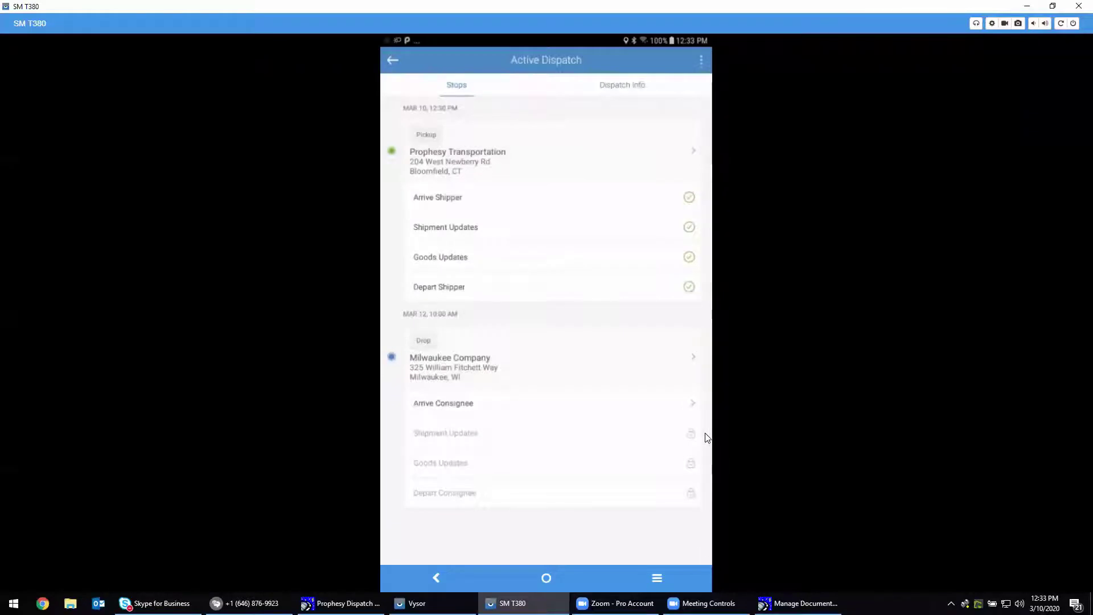
pyautogui.click(705, 434)
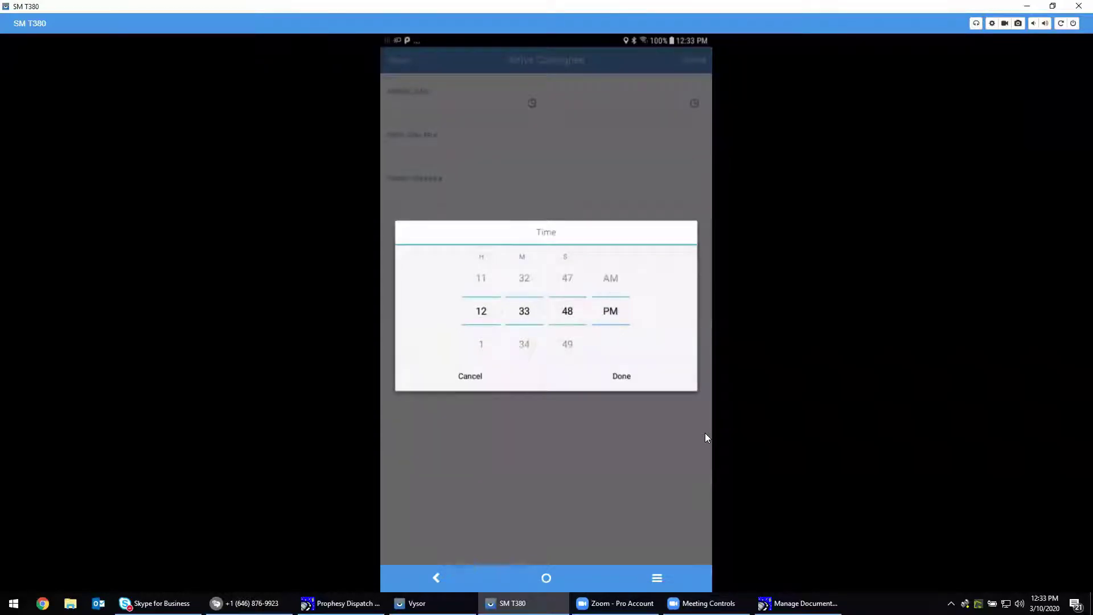
pyautogui.click(707, 438)
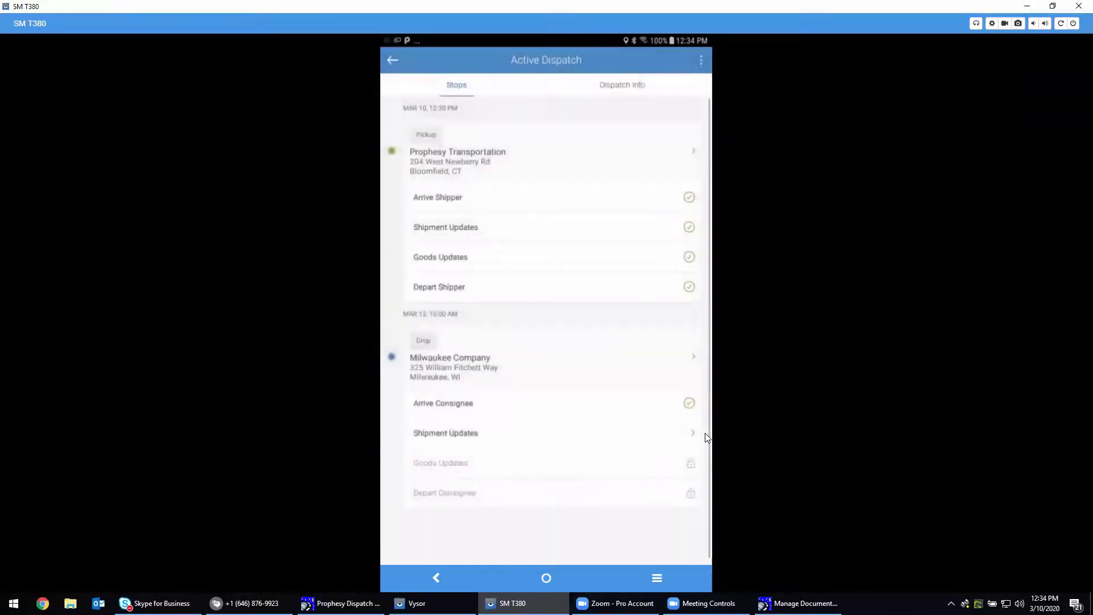
# Start the Shipment Updates for the Milwaukee drop stop
pyautogui.click(706, 435)
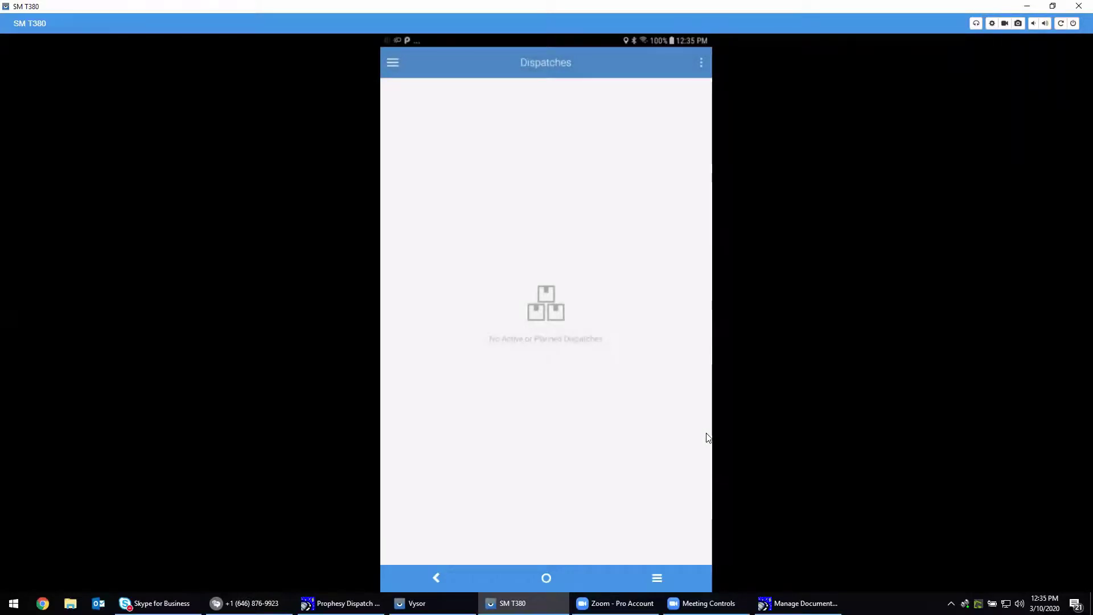
# Back in Prophesy Dispatch, force an immediate mobile sync with Connect Now
pyautogui.click(341, 603)
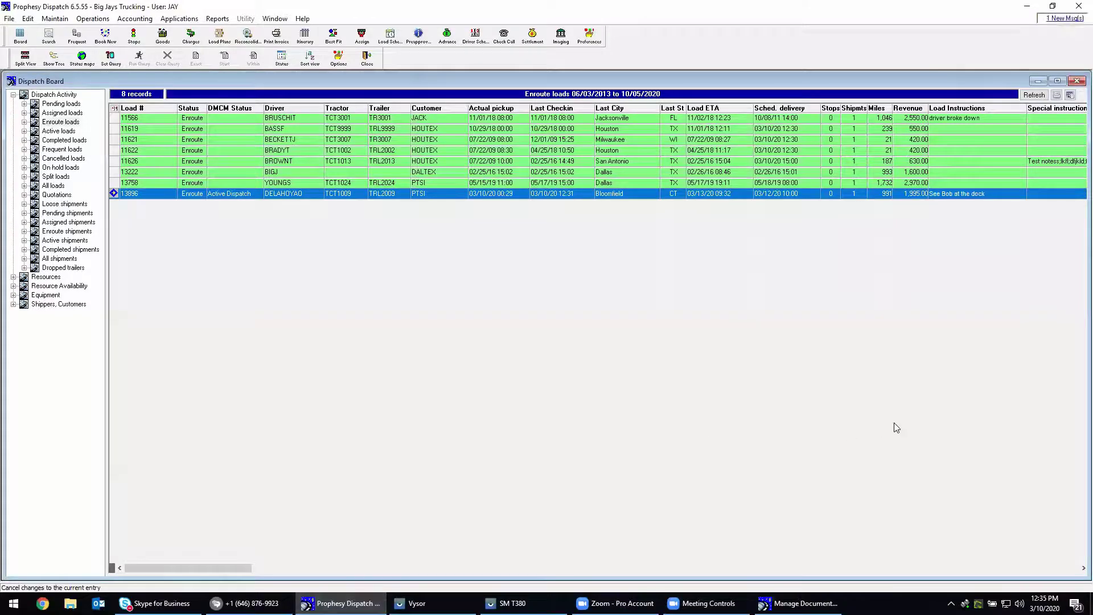
pyautogui.rightClick(978, 603)
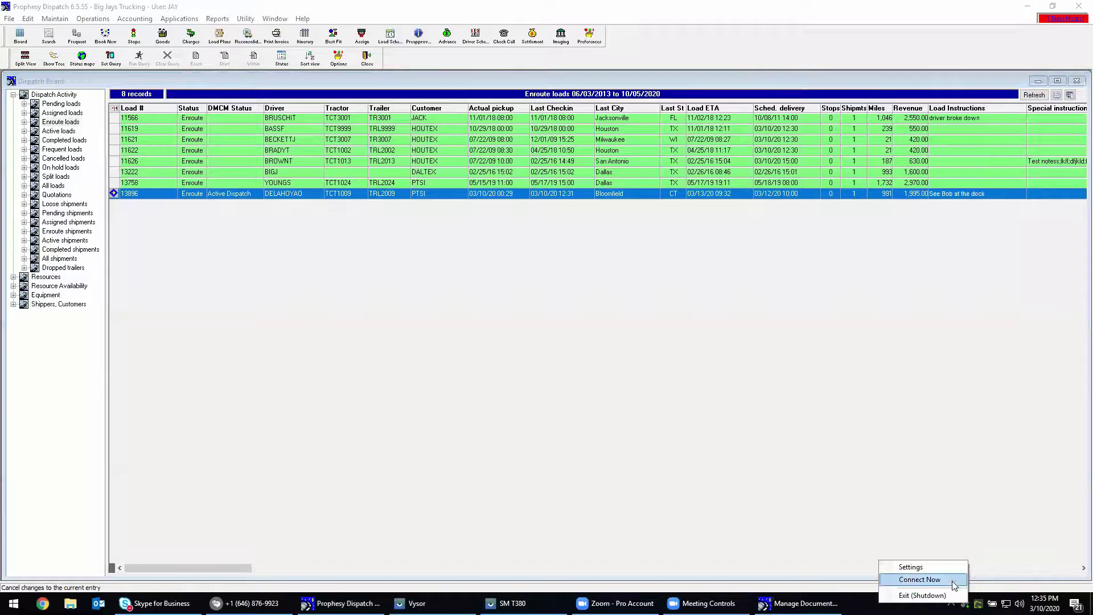
pyautogui.click(920, 580)
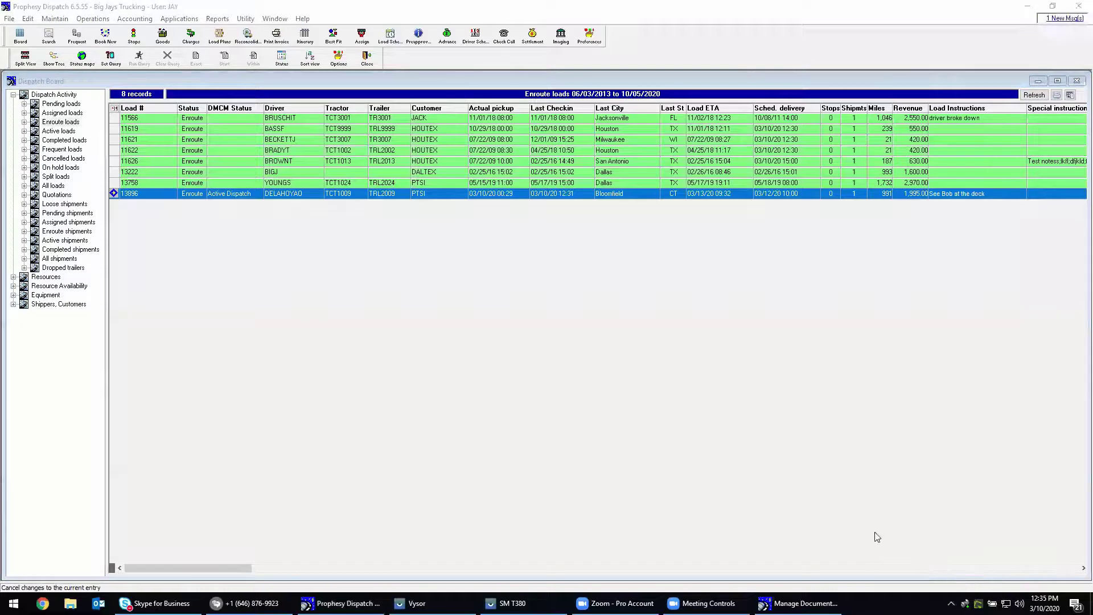
# Read the driver's new message and review the conversation with load 13896's driver
pyautogui.click(1065, 21)
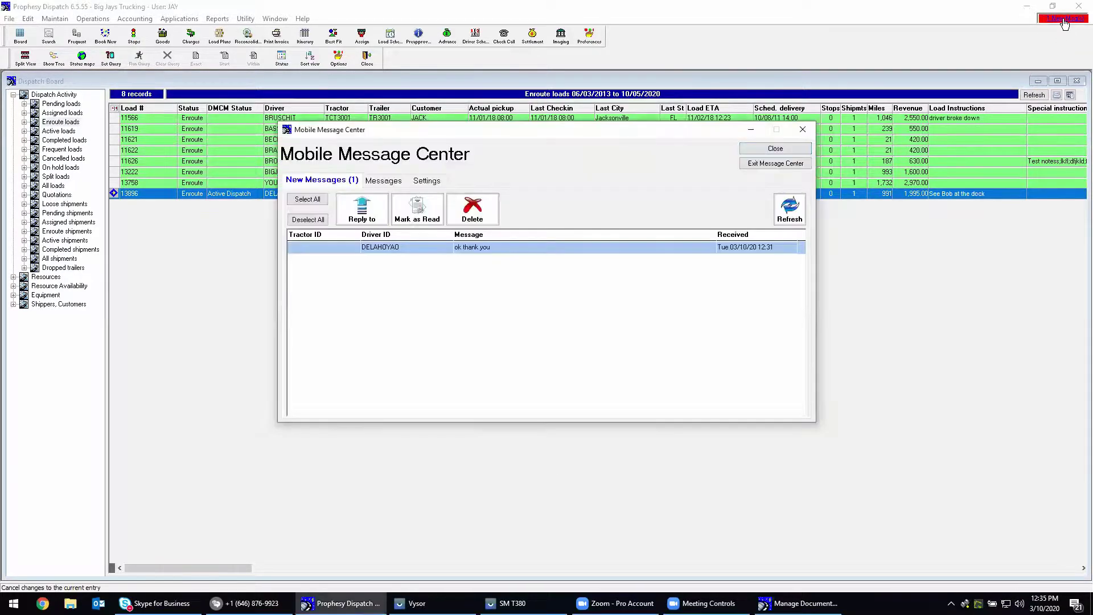
pyautogui.doubleClick(485, 254)
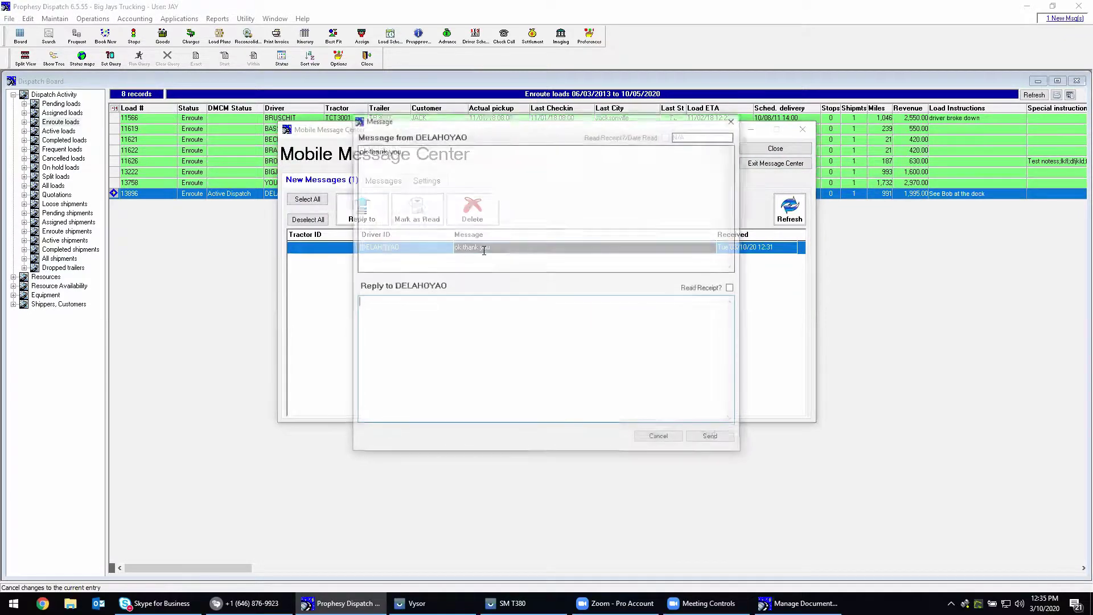
pyautogui.click(734, 120)
pyautogui.click(386, 181)
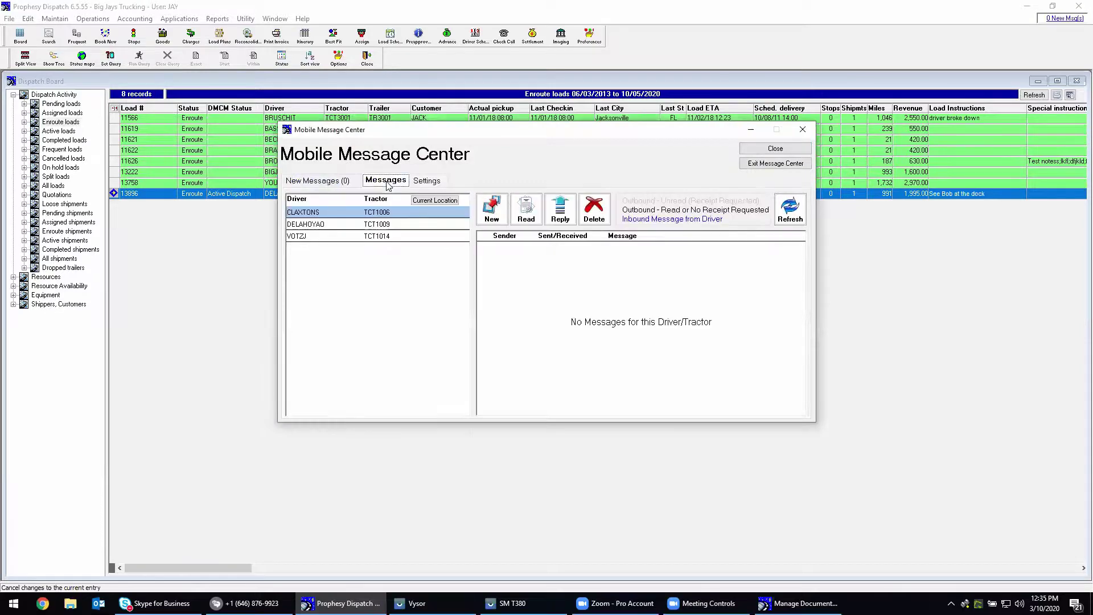
pyautogui.click(365, 225)
pyautogui.scroll(-5, 595, 328)
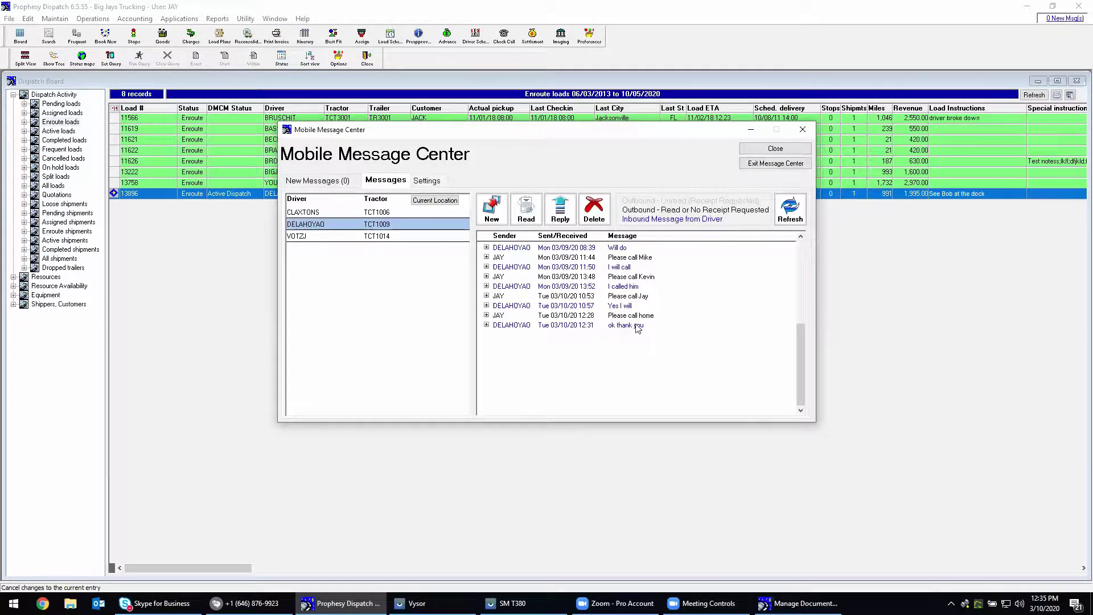
pyautogui.click(781, 151)
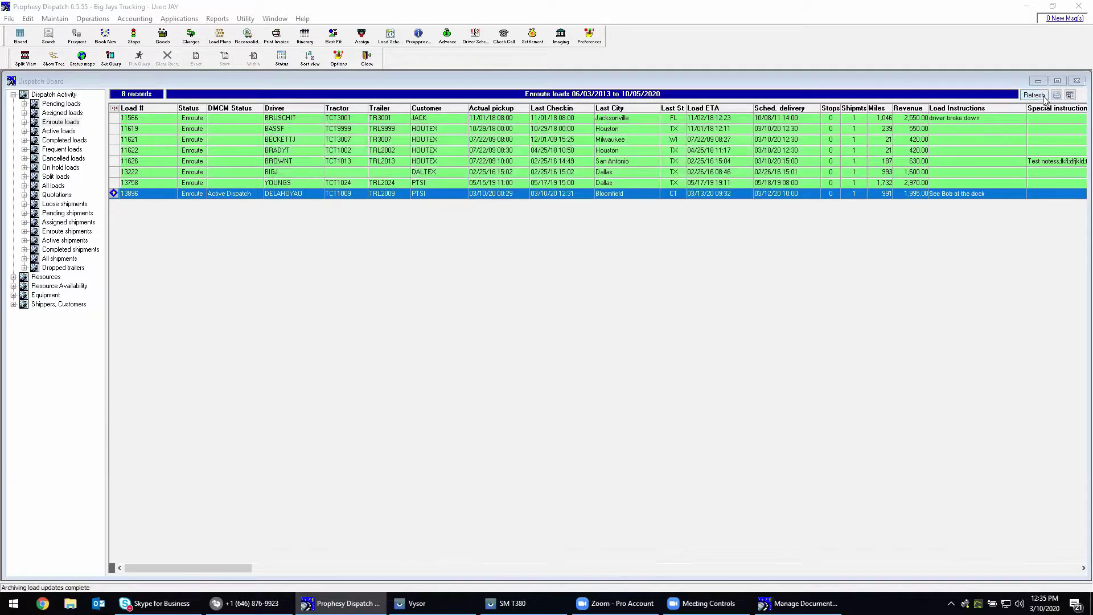
# In Completed loads, confirm load 13896 shows actual delivery 03/10/20 12:35, then bring up Document Imaging
pyautogui.click(62, 141)
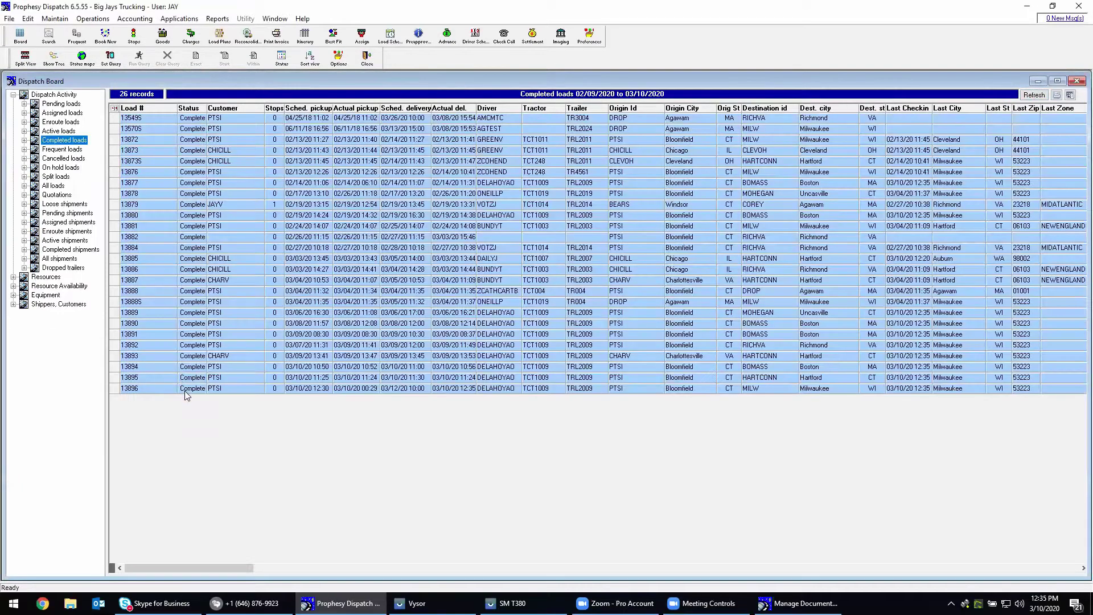
pyautogui.click(183, 388)
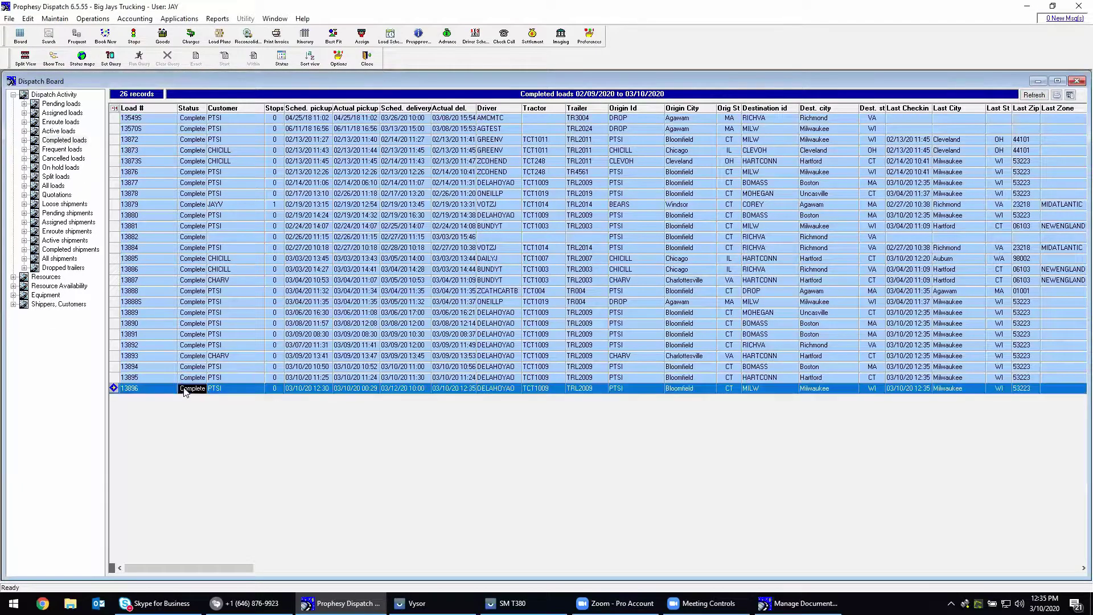
pyautogui.click(458, 107)
pyautogui.click(458, 389)
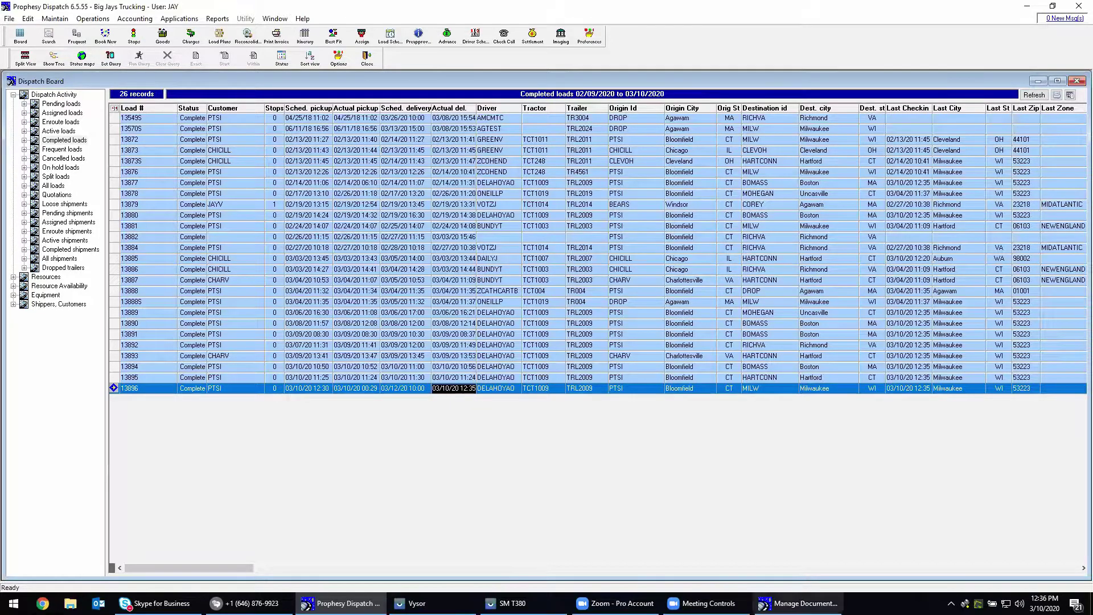
pyautogui.click(798, 598)
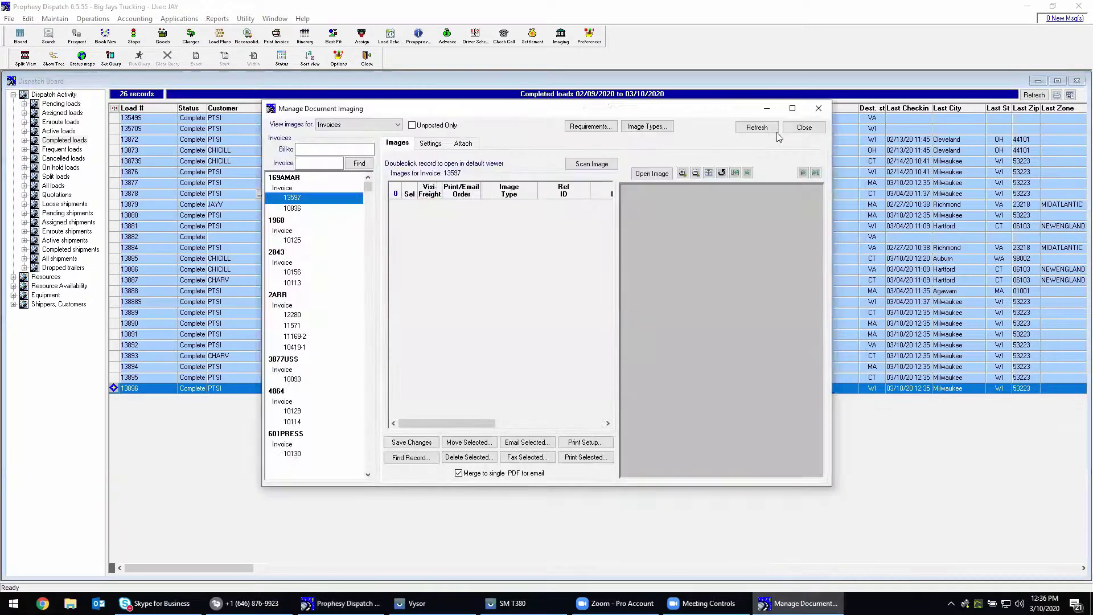
# Look up invoice 13896, review its KeepTruckin BOL image, and close Document Imaging
pyautogui.click(309, 164)
pyautogui.write('13896')
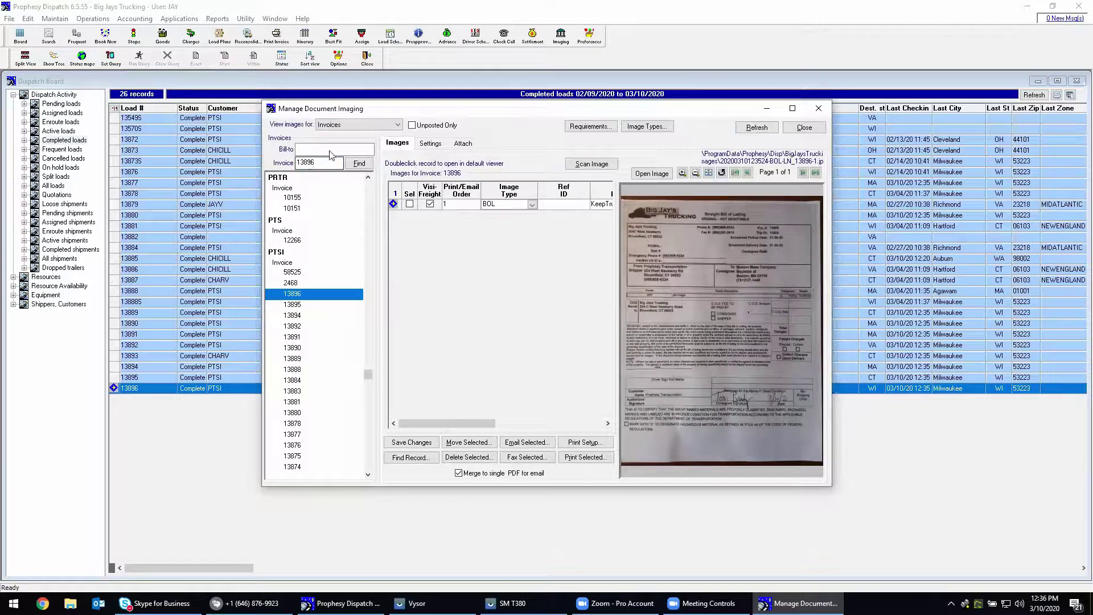
pyautogui.moveTo(465, 422); pyautogui.dragTo(527, 426)
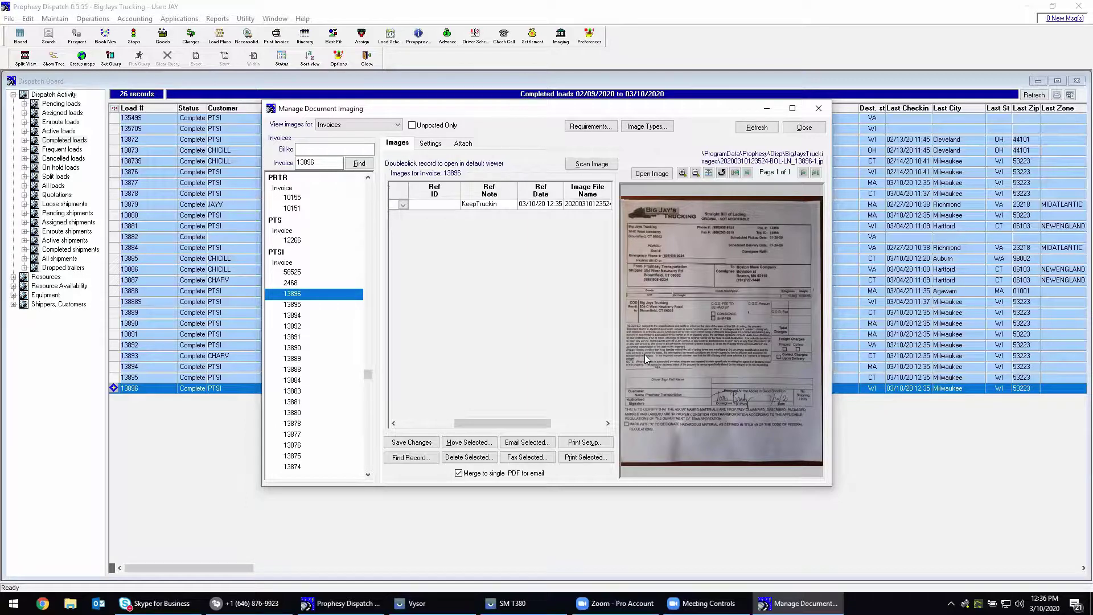
pyautogui.click(815, 135)
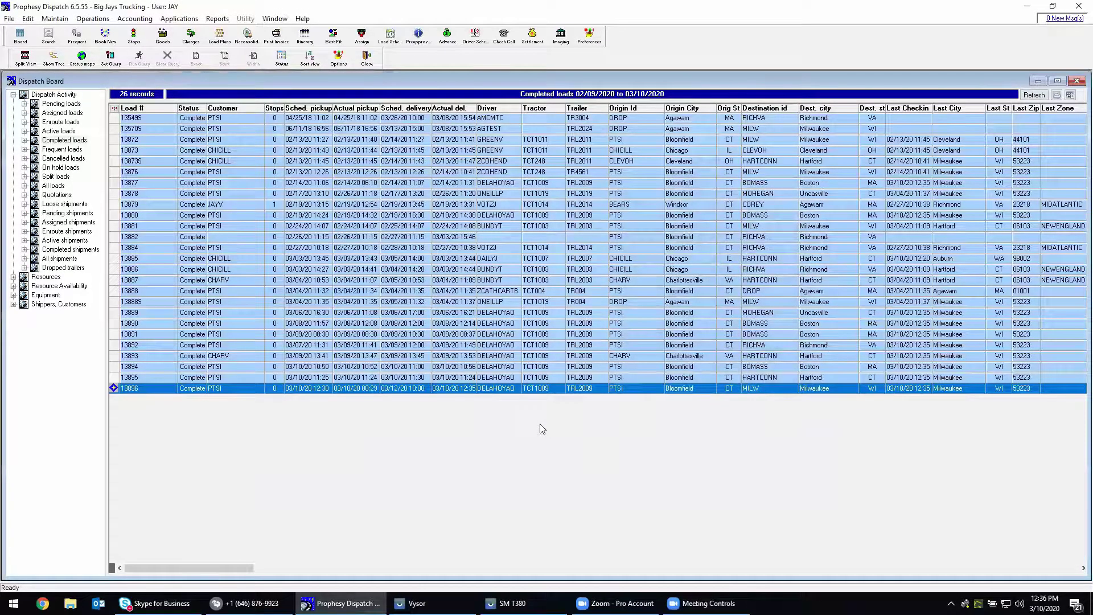